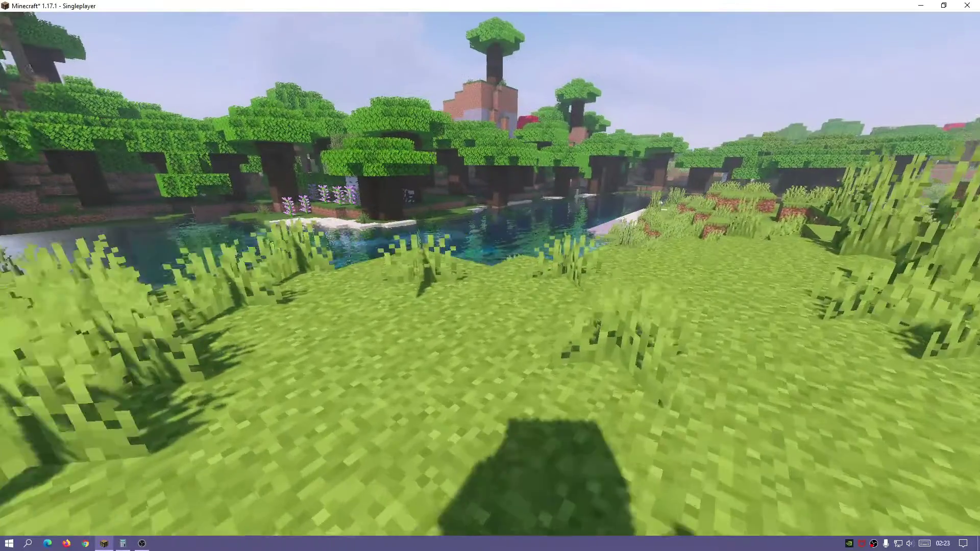
Pause the shader-lit world with Esc to bring up the Game Menu.
{"action": "key", "text": "Escape"}
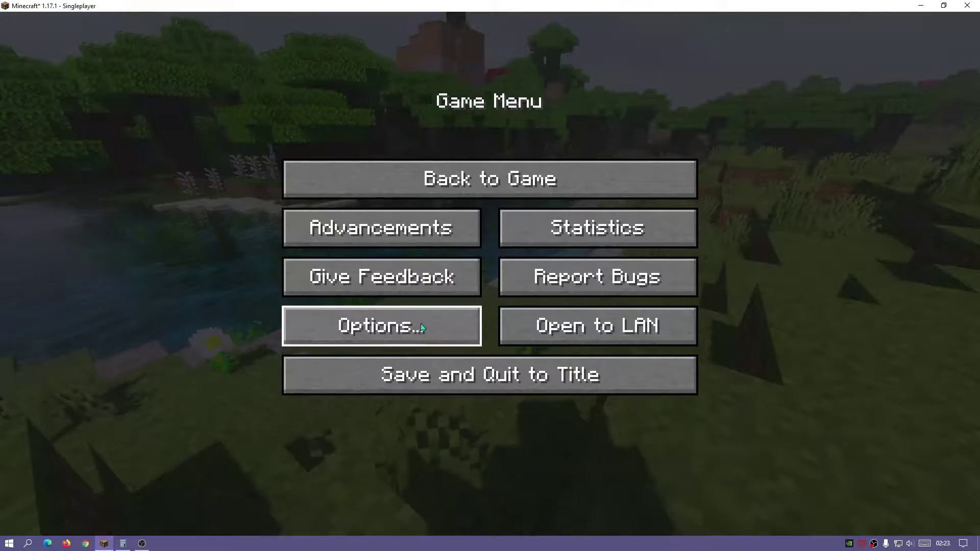
Go through Options, Video Settings and Shaders to the loaded KUDA pack's Shader Options.
{"action": "left_click", "coordinate": [416, 326]}
{"action": "left_click", "coordinate": [378, 253]}
{"action": "left_click", "coordinate": [377, 355]}
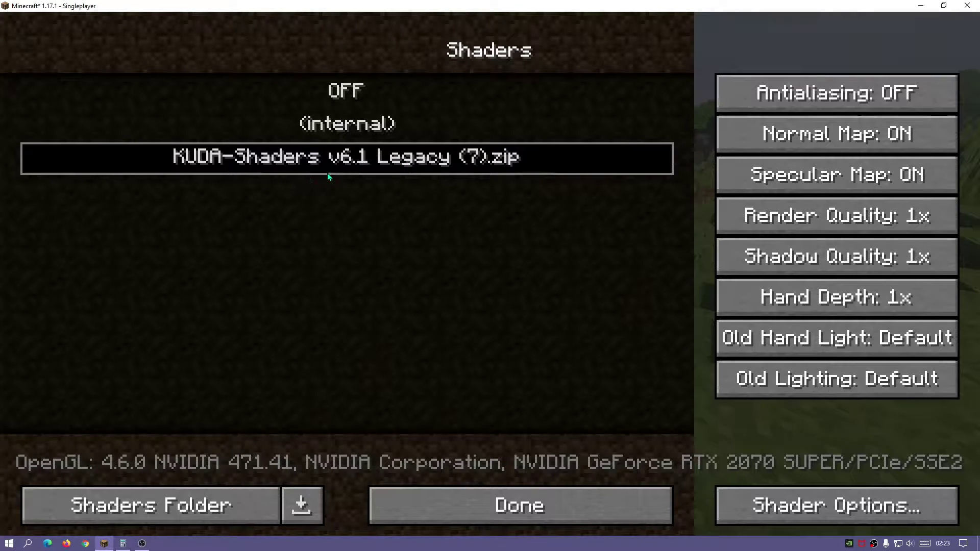
{"action": "left_click", "coordinate": [816, 502]}
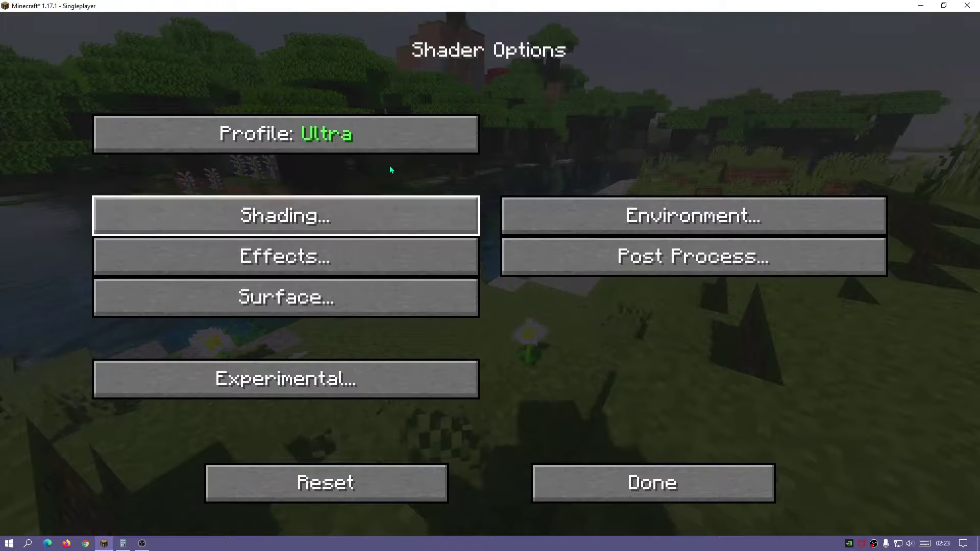
Cycle the shader Profile through its presets and settle back on Ultra.
{"action": "left_click", "coordinate": [317, 138]}
{"action": "left_click", "coordinate": [309, 139]}
{"action": "left_click", "coordinate": [325, 142]}
{"action": "left_click", "coordinate": [326, 141]}
{"action": "left_click", "coordinate": [330, 142]}
{"action": "left_click", "coordinate": [337, 146]}
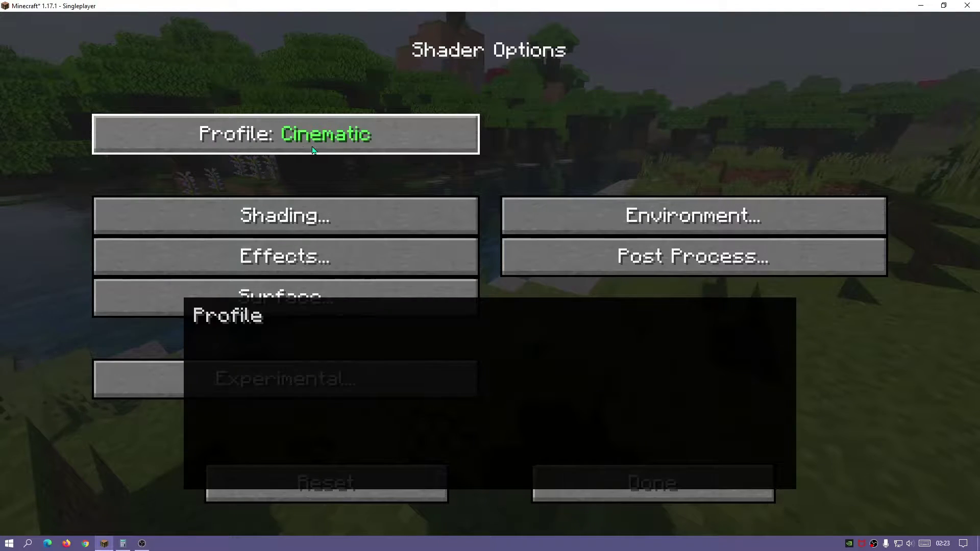
{"action": "left_click", "coordinate": [379, 136]}
{"action": "left_click", "coordinate": [377, 136]}
{"action": "left_click", "coordinate": [377, 137]}
{"action": "left_click", "coordinate": [378, 137]}
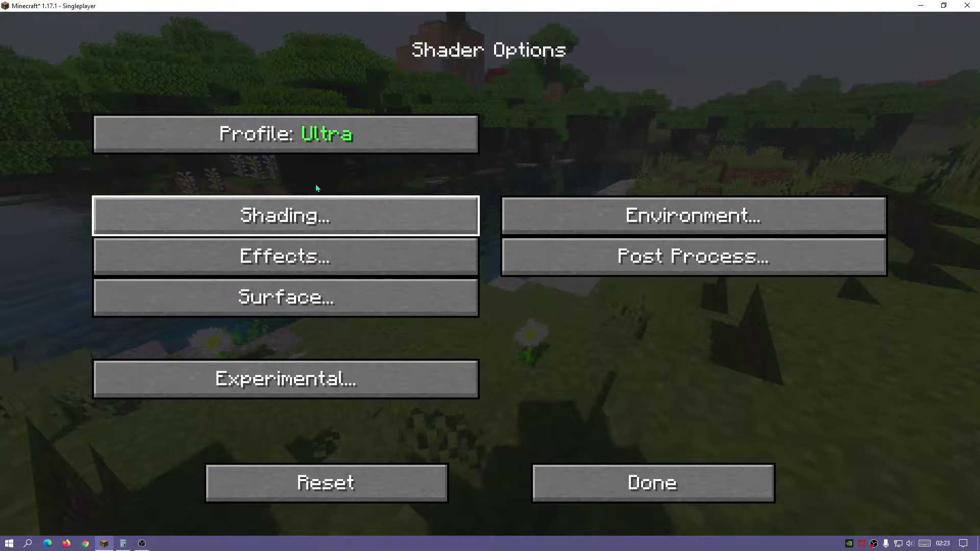
Raise the Shading page's Shadow Resolution to 4096.
{"action": "left_click", "coordinate": [382, 231]}
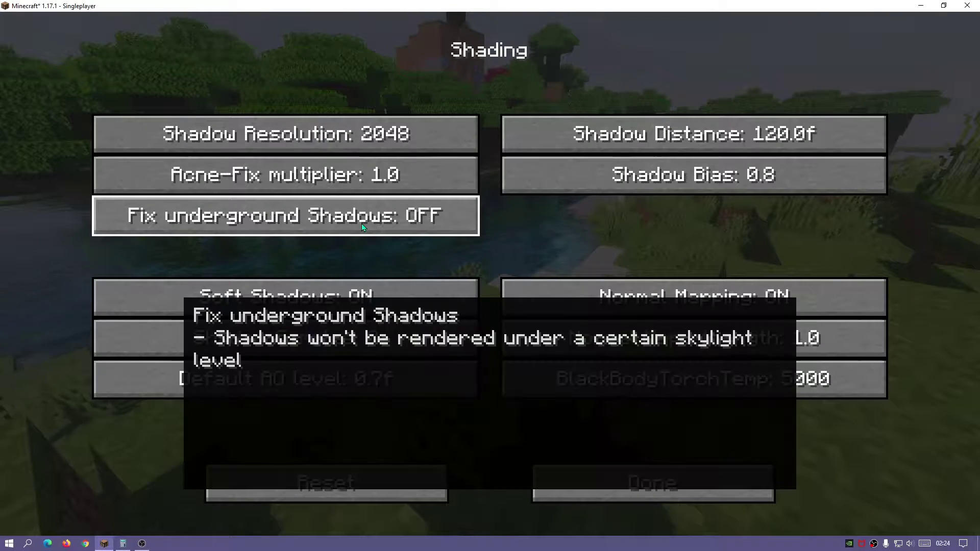
{"action": "left_click", "coordinate": [389, 139]}
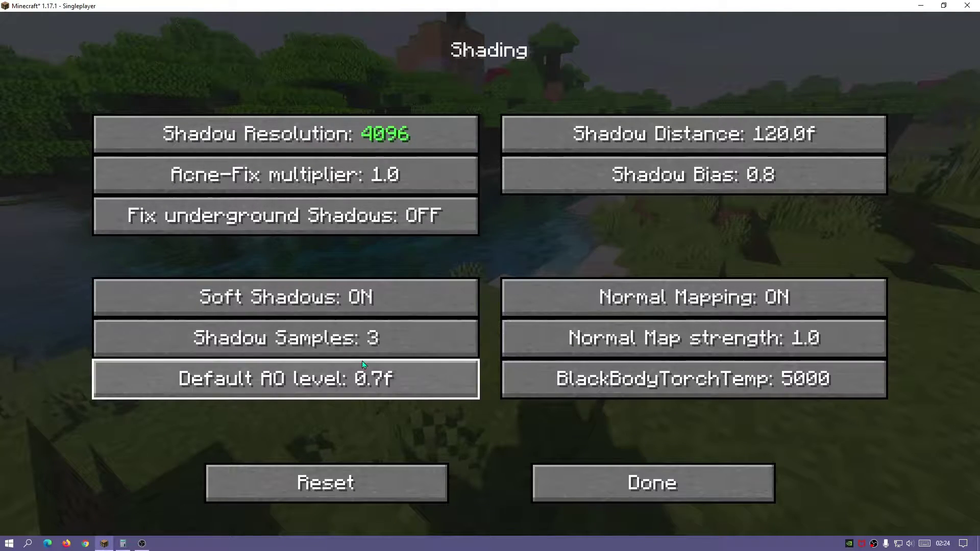
{"action": "left_click", "coordinate": [610, 470]}
Browse the Weather, Environment, Post Process, Surface, Water and Experimental option pages.
{"action": "left_click", "coordinate": [505, 301]}
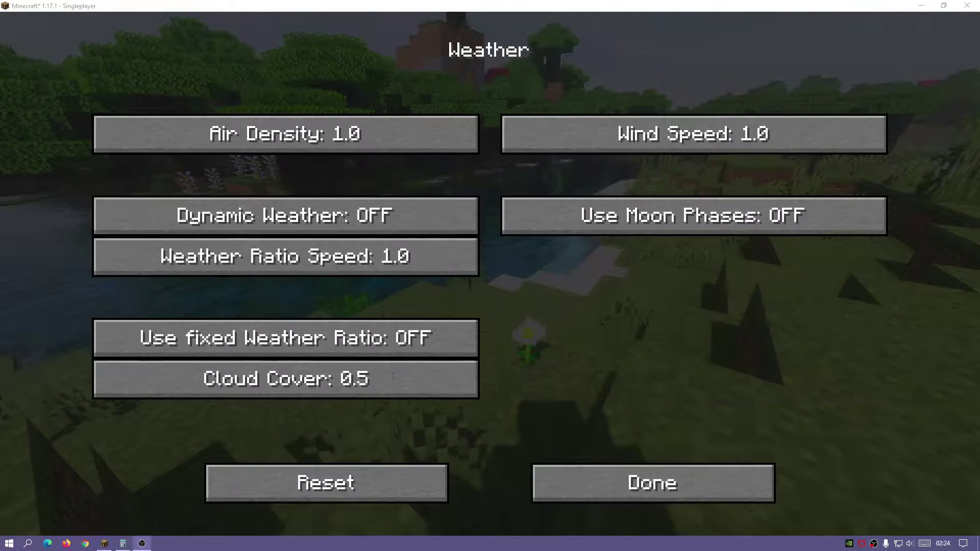
{"action": "left_click", "coordinate": [613, 485]}
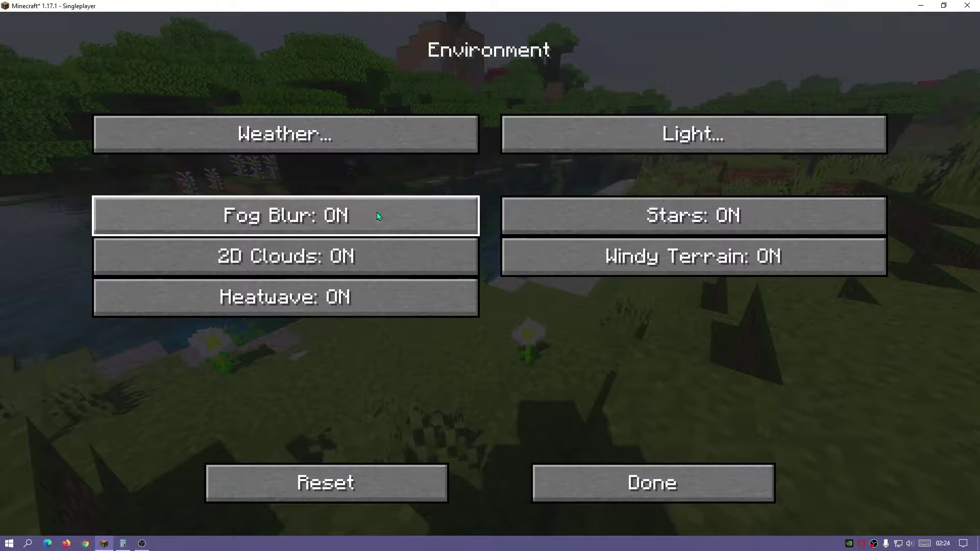
{"action": "left_click", "coordinate": [610, 498]}
{"action": "left_click", "coordinate": [631, 258]}
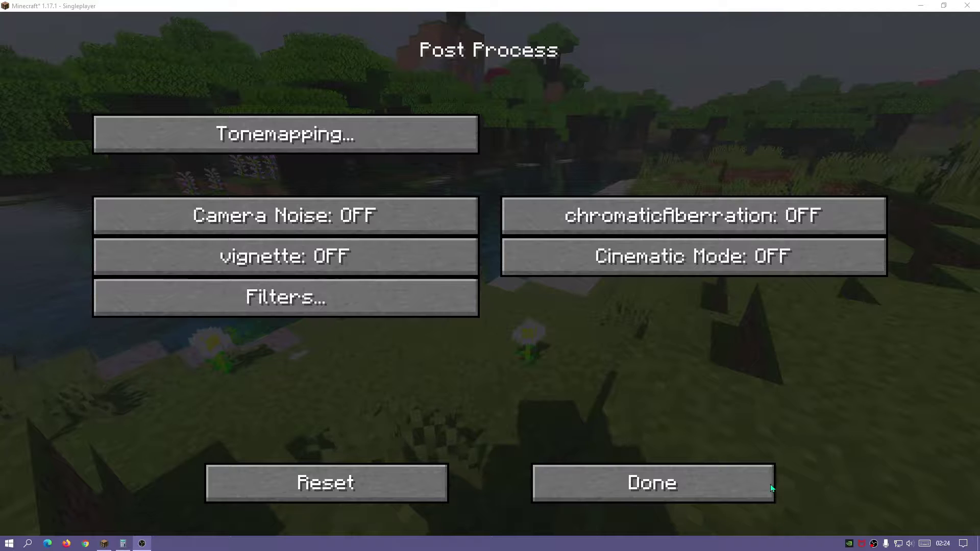
{"action": "left_click", "coordinate": [708, 482]}
{"action": "left_click", "coordinate": [376, 312]}
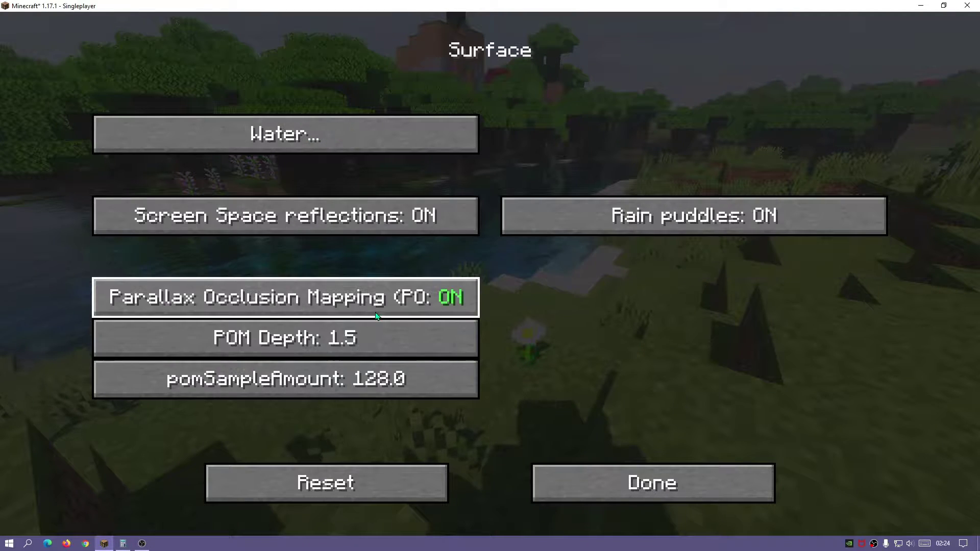
{"action": "left_click", "coordinate": [380, 135]}
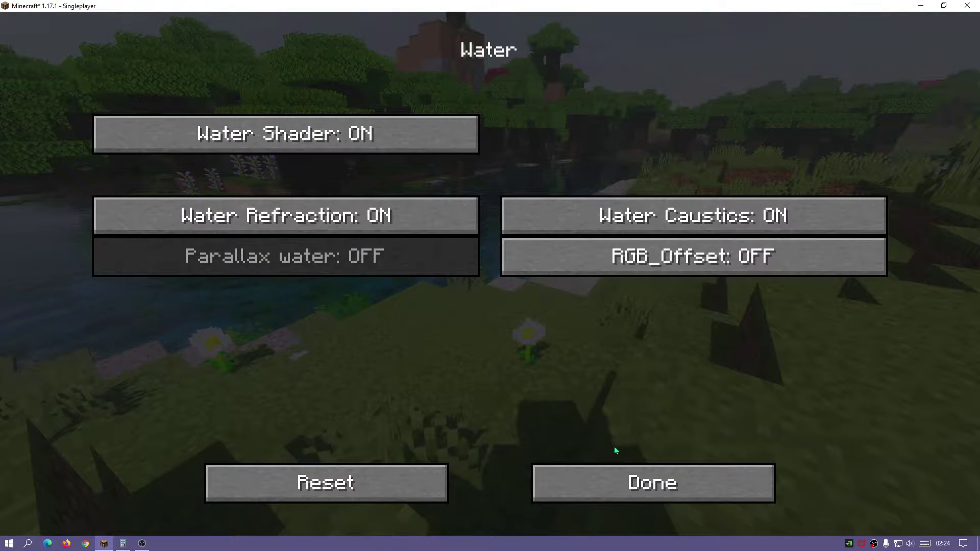
{"action": "left_click", "coordinate": [619, 472]}
{"action": "left_click", "coordinate": [613, 477]}
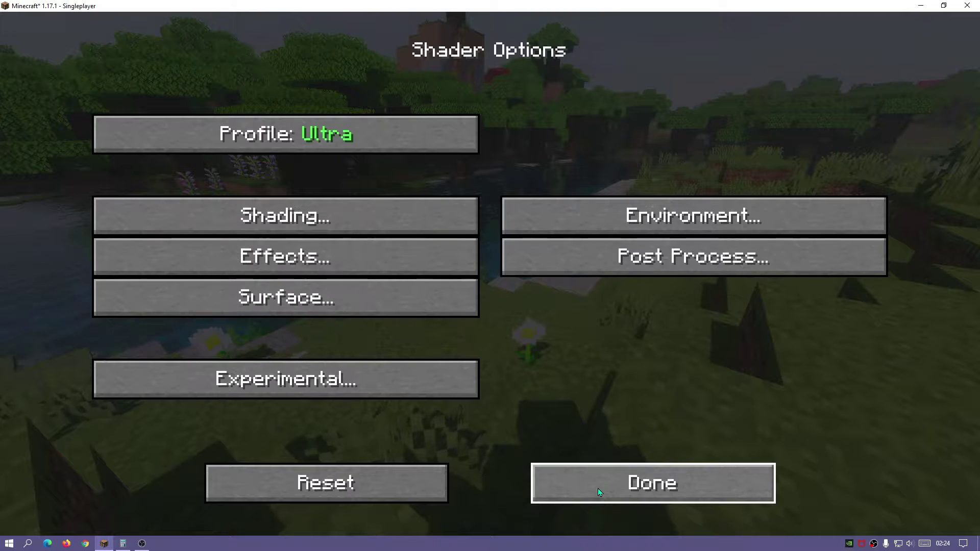
{"action": "left_click", "coordinate": [376, 380]}
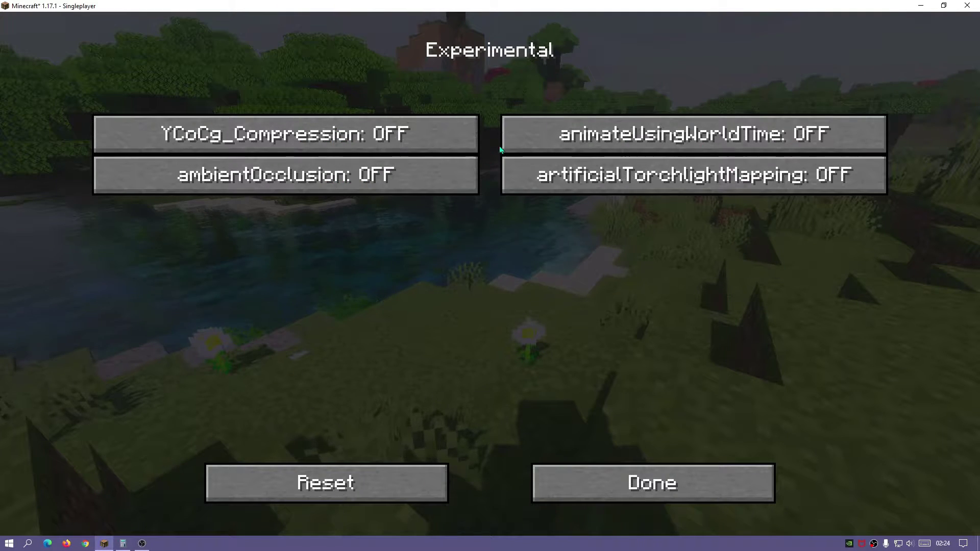
{"action": "left_click", "coordinate": [663, 484]}
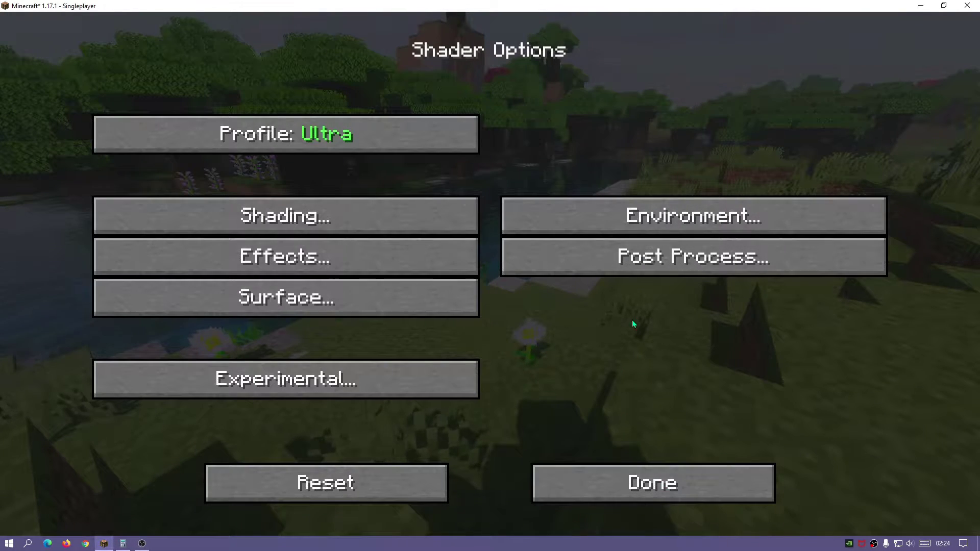
Turn on Depth of Field, Distance Blur and Motionblur under Effects > Blur Effects, then exit the menus.
{"action": "left_click", "coordinate": [418, 258]}
{"action": "left_click", "coordinate": [632, 484]}
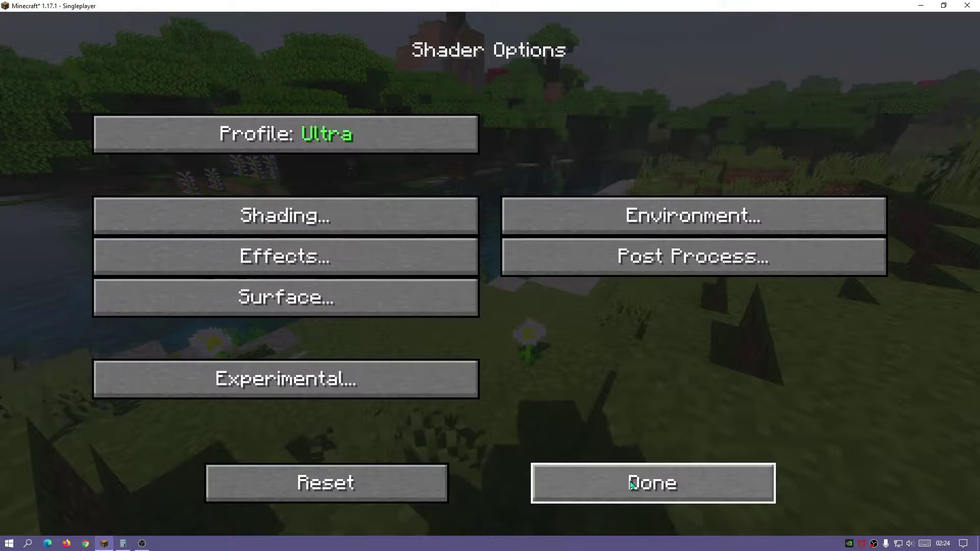
{"action": "left_click", "coordinate": [434, 258]}
{"action": "left_click", "coordinate": [403, 135]}
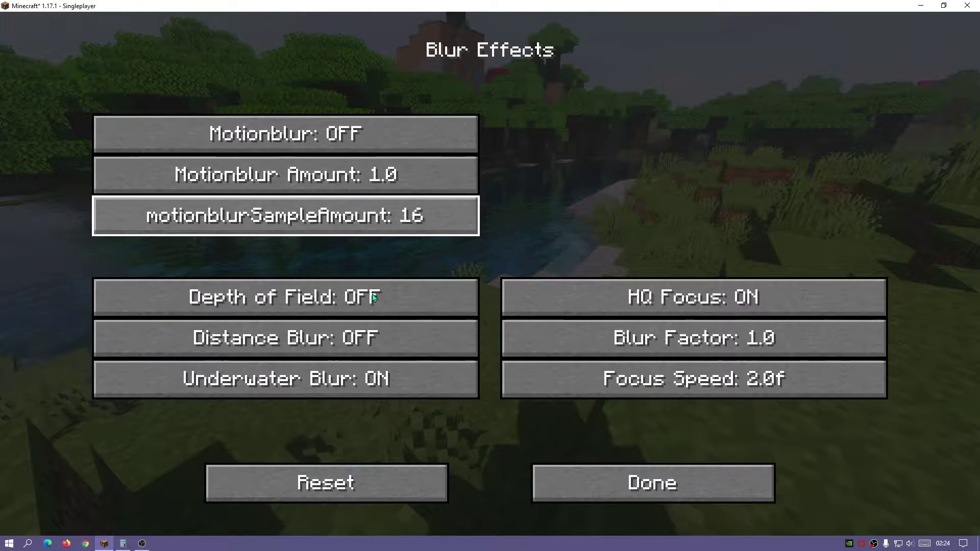
{"action": "left_click", "coordinate": [313, 302]}
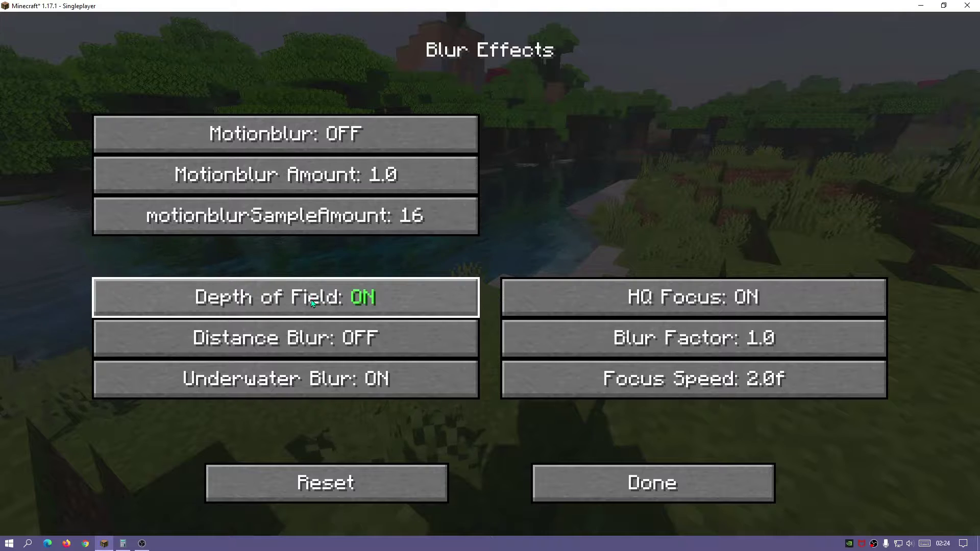
{"action": "left_click", "coordinate": [329, 343]}
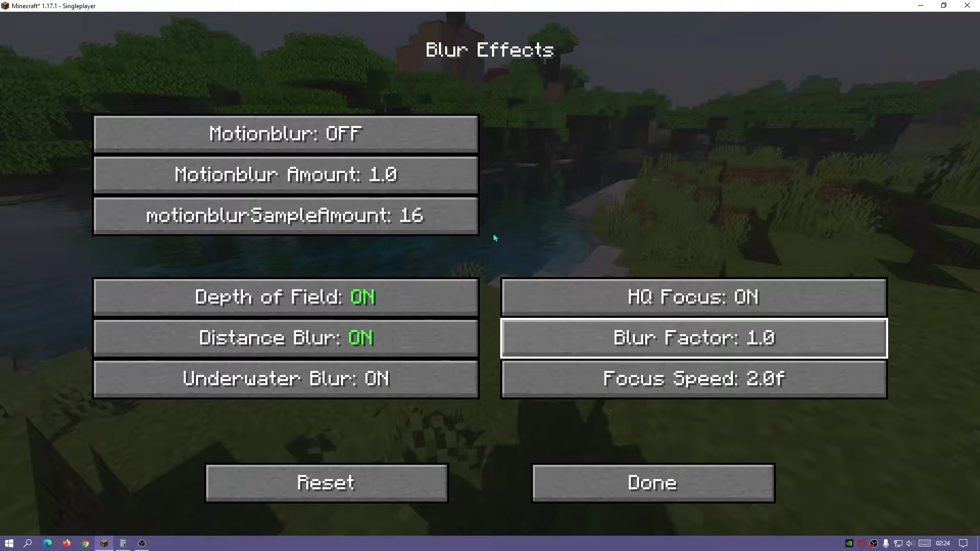
{"action": "left_click", "coordinate": [375, 134]}
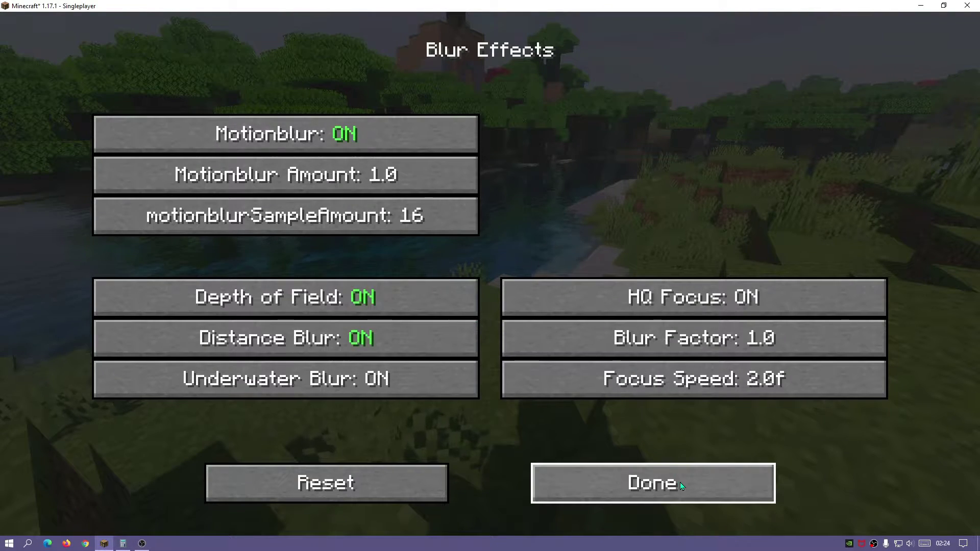
{"action": "left_click", "coordinate": [583, 477]}
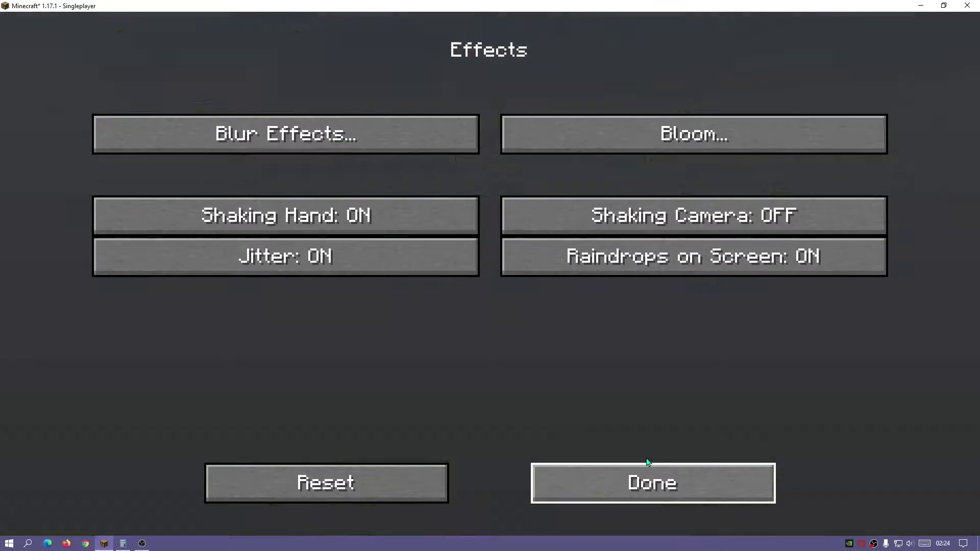
{"action": "left_click", "coordinate": [647, 464]}
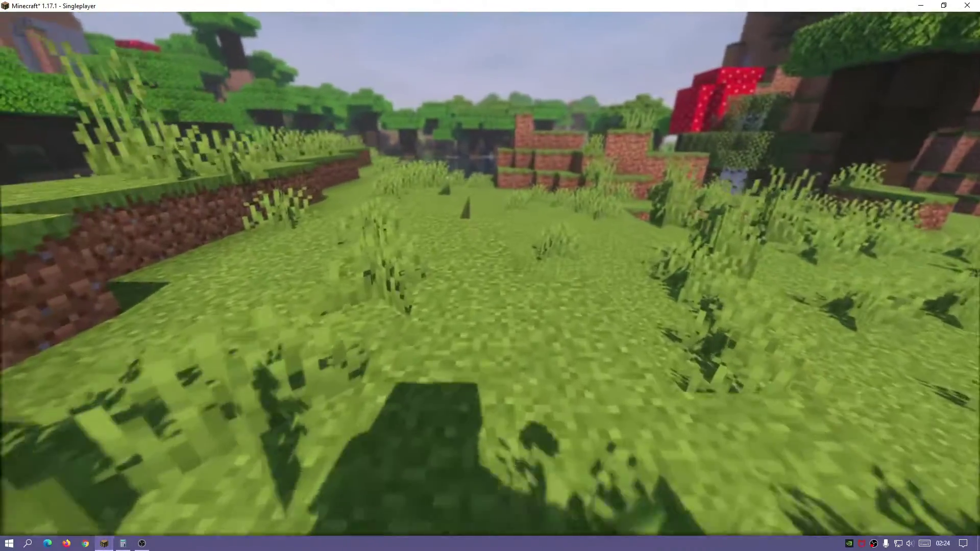
Restore the HUD, hold the Block of Gold and place a stack of gold blocks ahead.
{"action": "key", "text": "F1"}
{"action": "key", "text": "3"}
{"action": "key", "text": "4"}
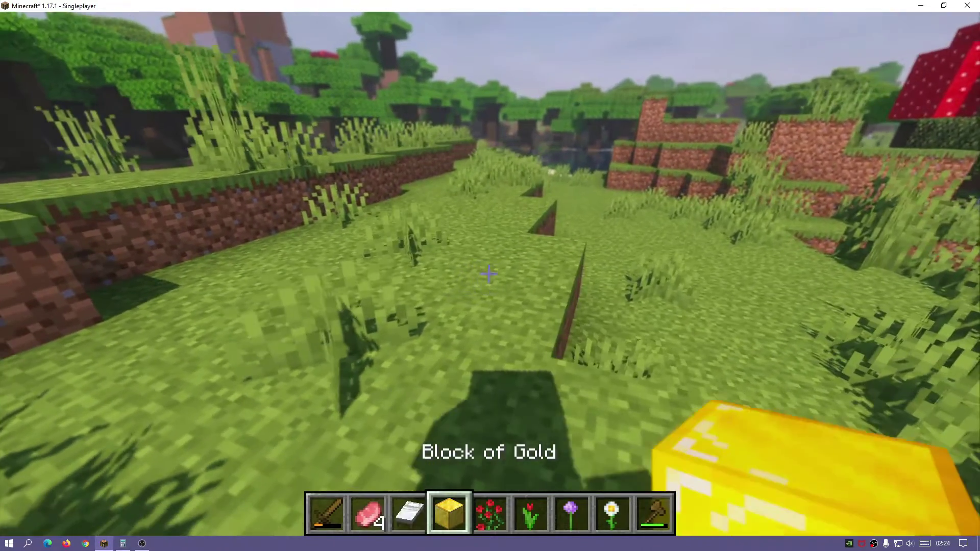
{"action": "right_click", "coordinate": [488, 275]}
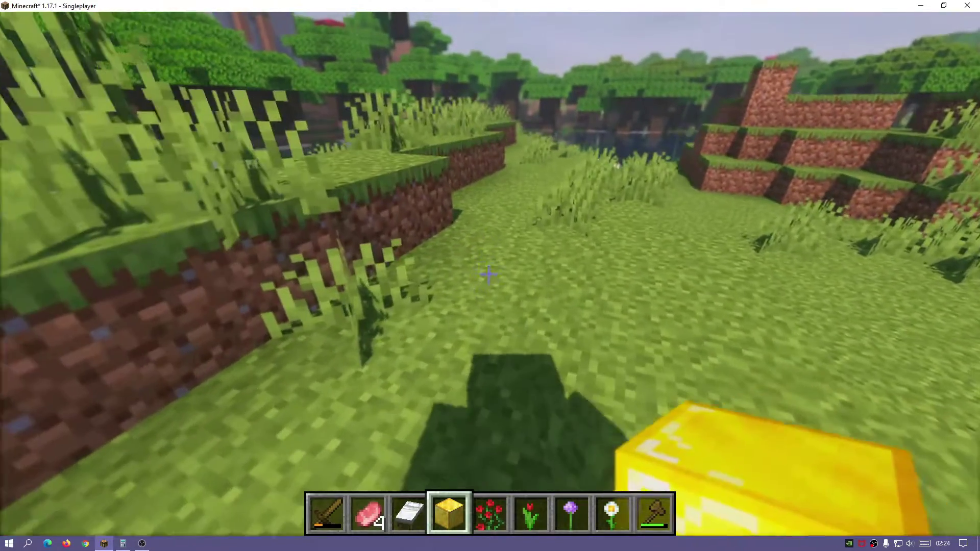
{"action": "right_click", "coordinate": [489, 275]}
{"action": "right_click", "coordinate": [489, 275]}
{"action": "right_click", "coordinate": [490, 275]}
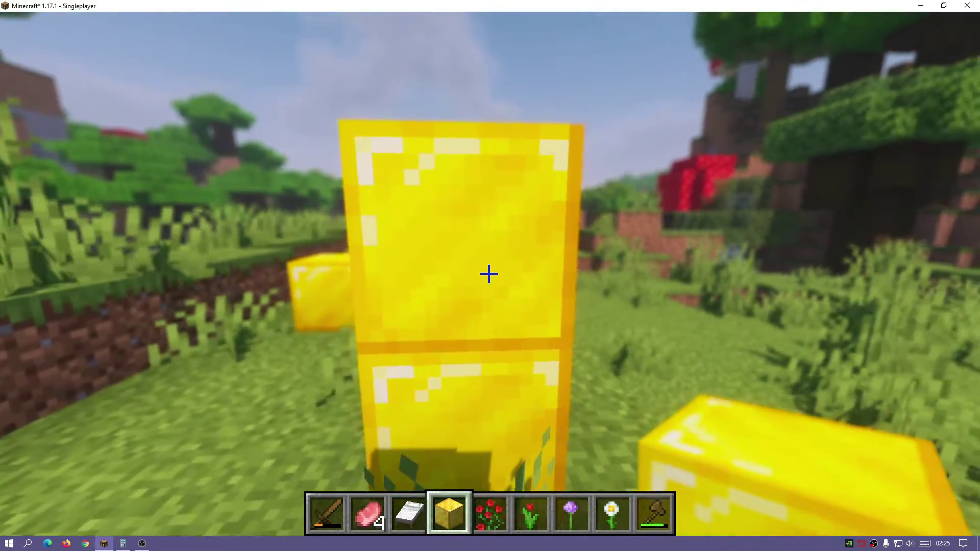
Walk around the gold stack and break both gold blocks.
{"action": "key", "text": "w"}
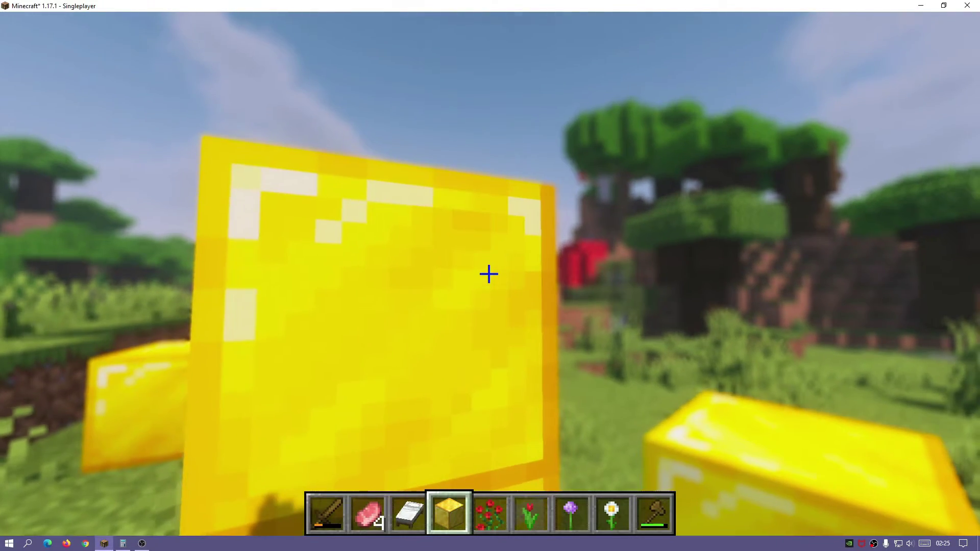
{"action": "key", "text": "s"}
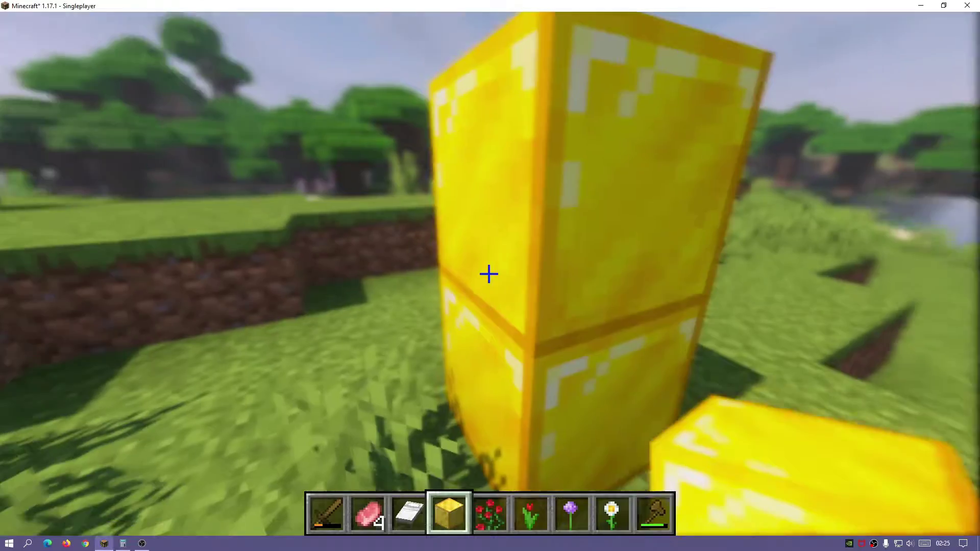
{"action": "left_click", "coordinate": [489, 275]}
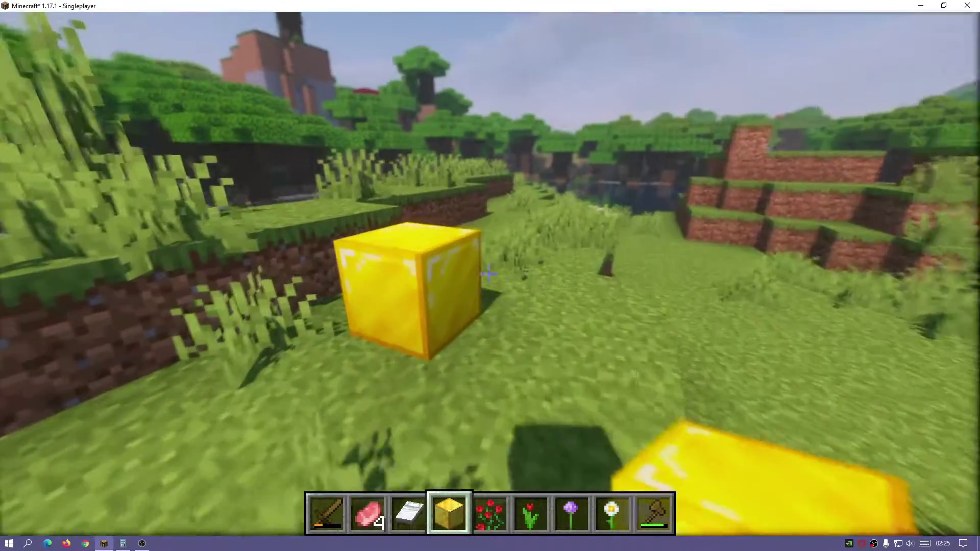
{"action": "left_click", "coordinate": [488, 274]}
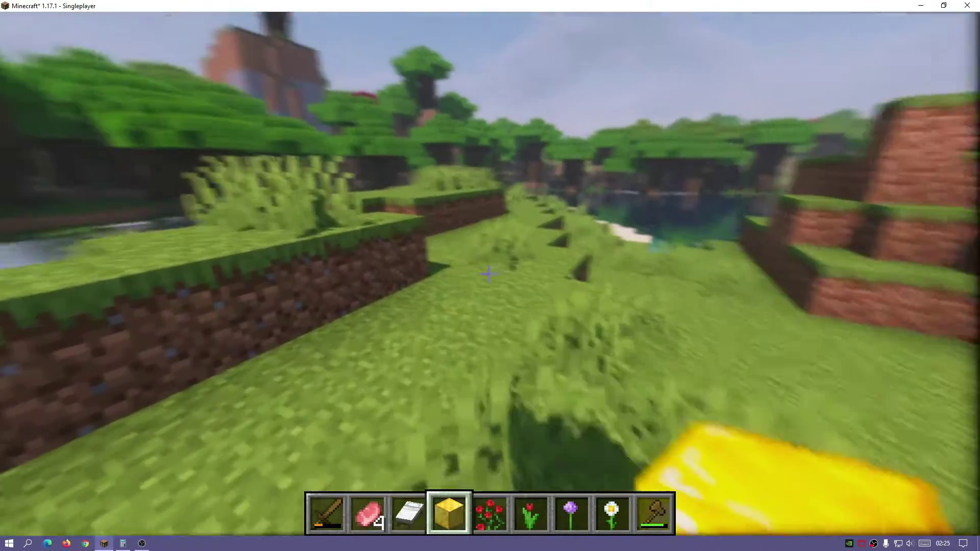
Walk across the grassland and along the pond to show off the shaders.
{"action": "key", "text": "w"}
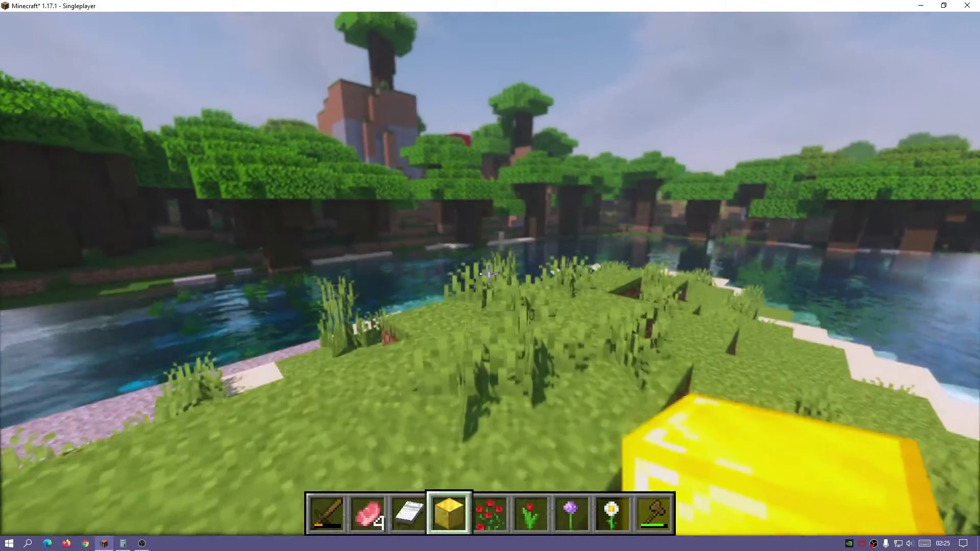
{"action": "key", "text": "w"}
{"action": "key", "text": "w"}
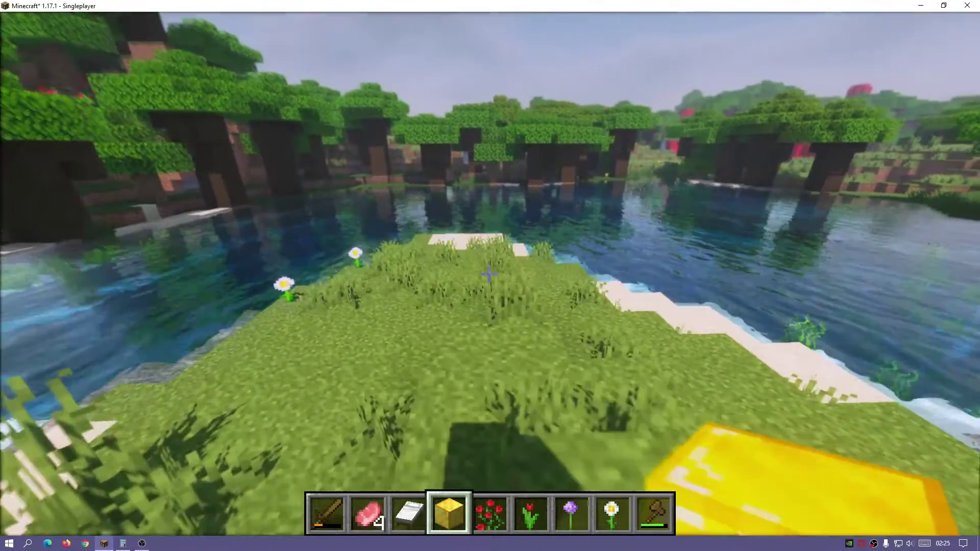
{"action": "key", "text": "w"}
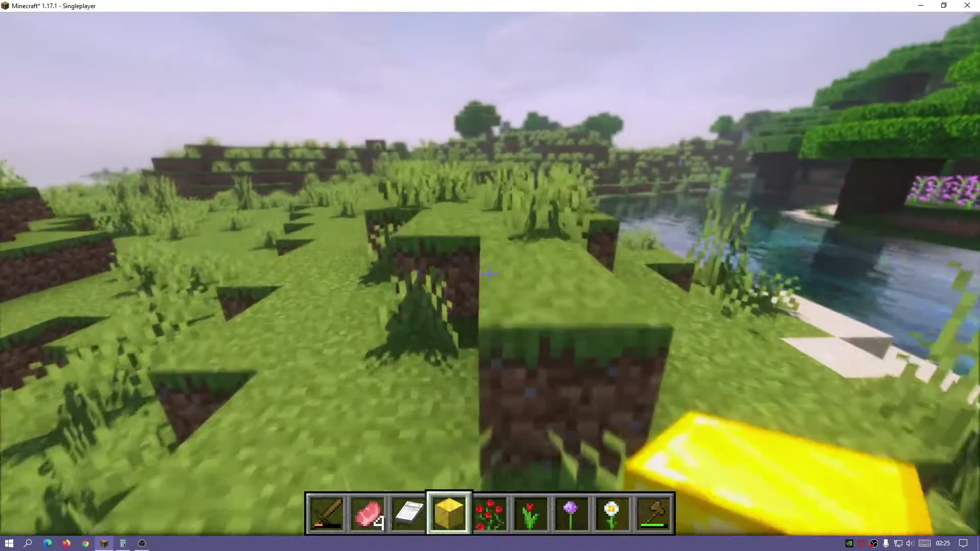
{"action": "key", "text": "w"}
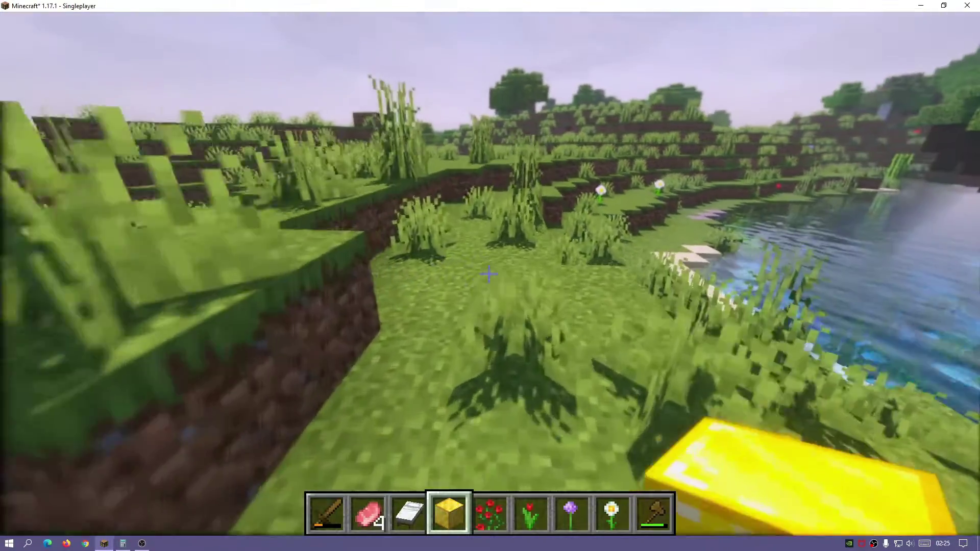
{"action": "key", "text": "w"}
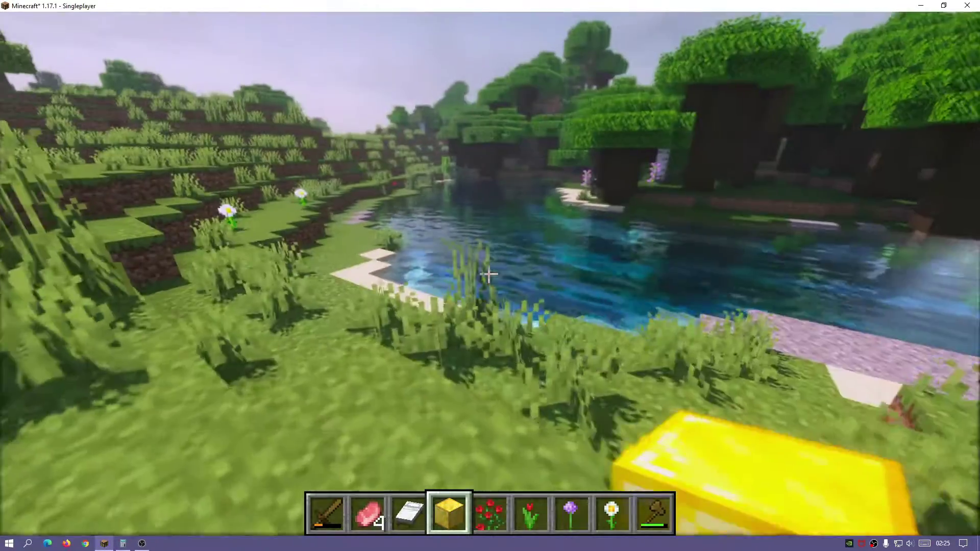
{"action": "key", "text": "w"}
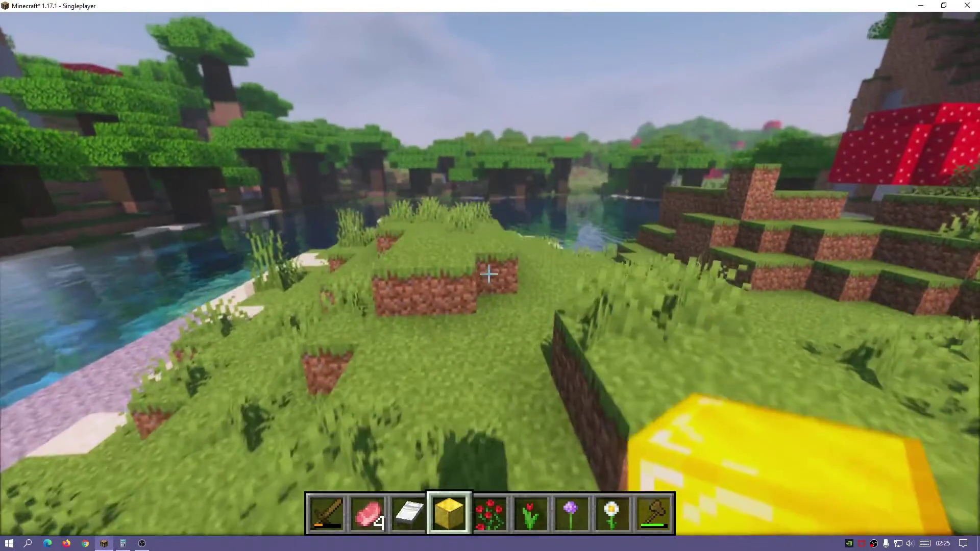
{"action": "key", "text": "w"}
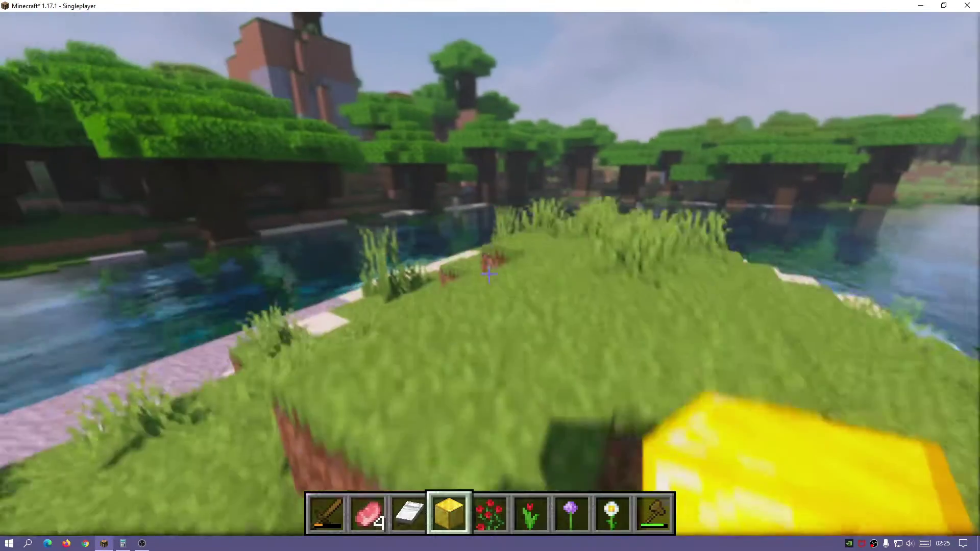
{"action": "key", "text": "w"}
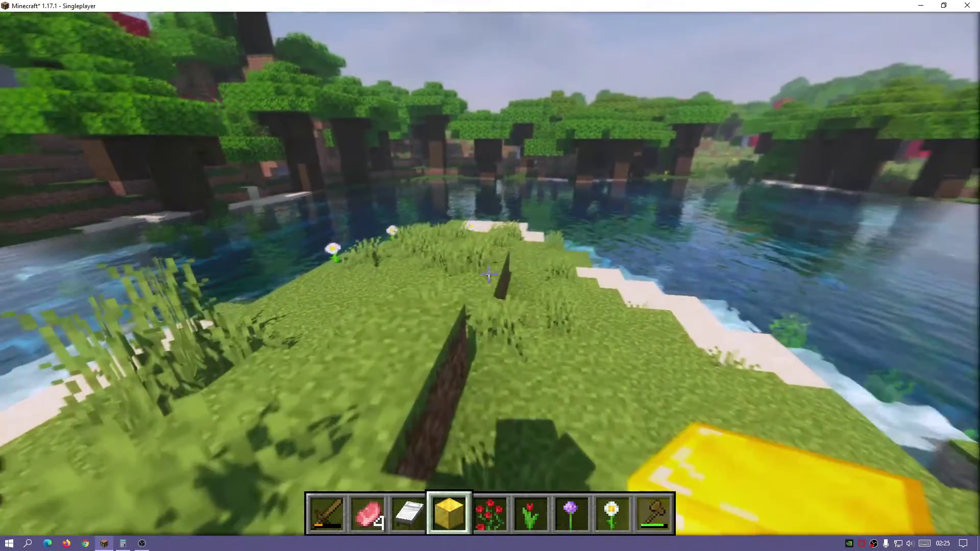
{"action": "key", "text": "w"}
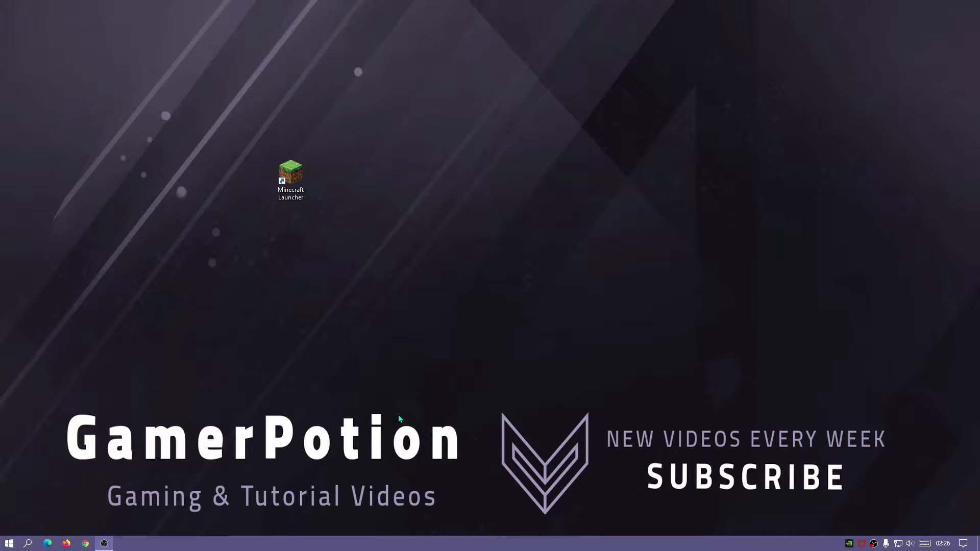
Search 'java jdk 16' in Edge and open Oracle's Java SE Development Kit 16 Downloads result.
{"action": "left_click", "coordinate": [49, 544]}
{"action": "left_click", "coordinate": [273, 28]}
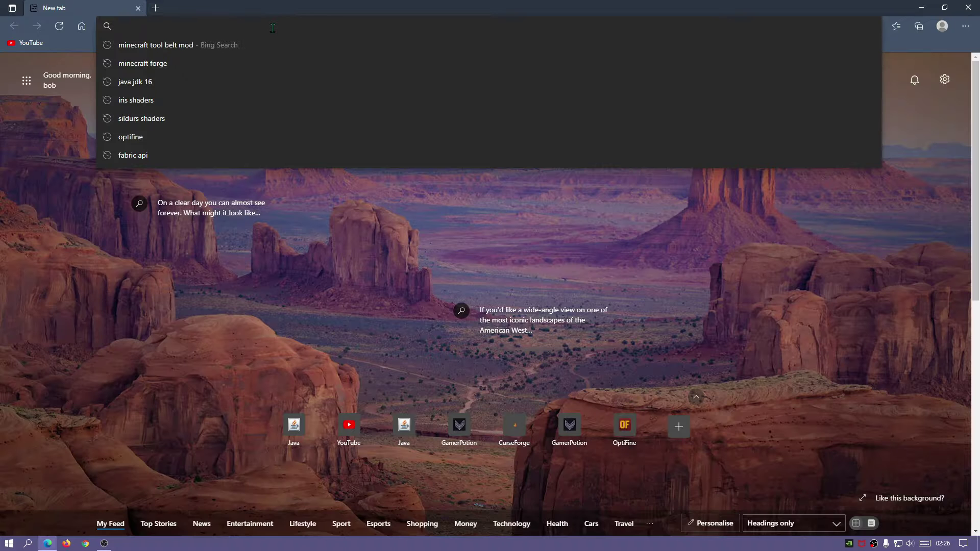
{"action": "type", "text": "java jdk"}
{"action": "type", "text": " 16"}
{"action": "key", "text": "Return"}
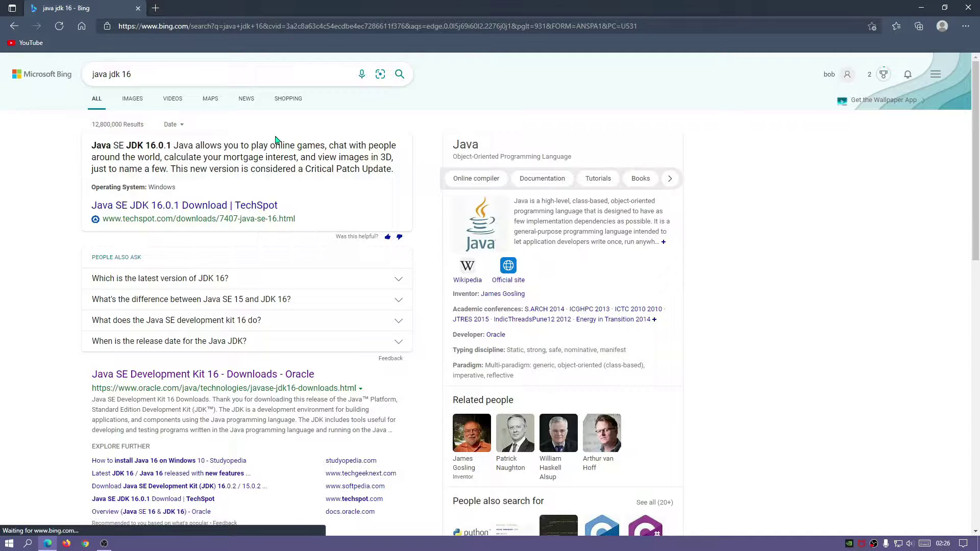
{"action": "scroll", "coordinate": [276, 139], "scroll_direction": "down", "scroll_amount": 4}
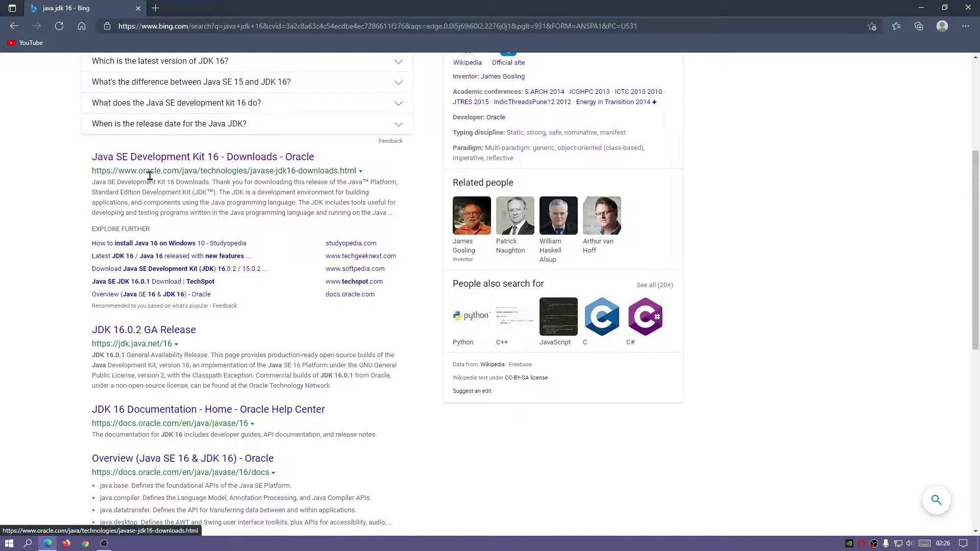
{"action": "left_click", "coordinate": [182, 157]}
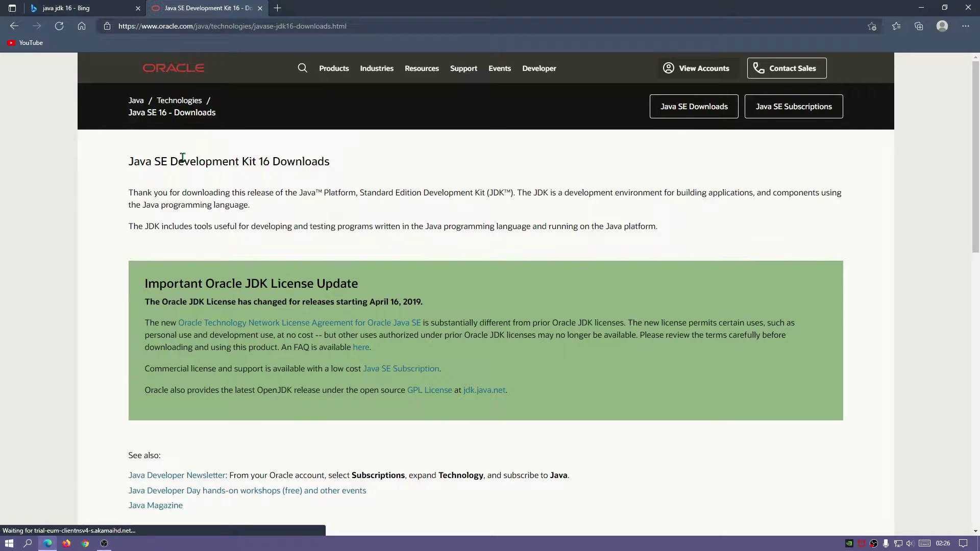
Accept the license, download jdk-16.0.2_windows-x64_bin.exe, then close the Oracle tab.
{"action": "scroll", "coordinate": [380, 263], "scroll_direction": "down", "scroll_amount": 10}
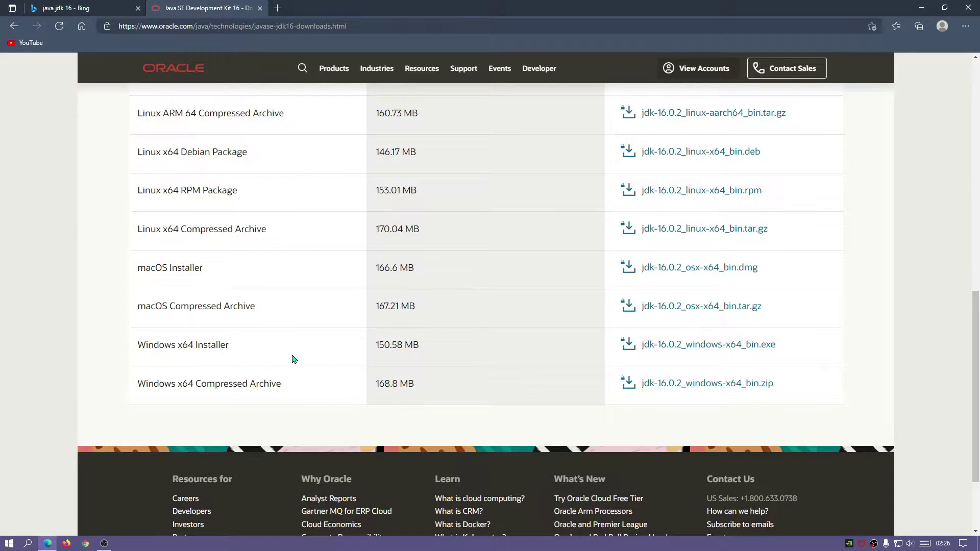
{"action": "left_click", "coordinate": [689, 346]}
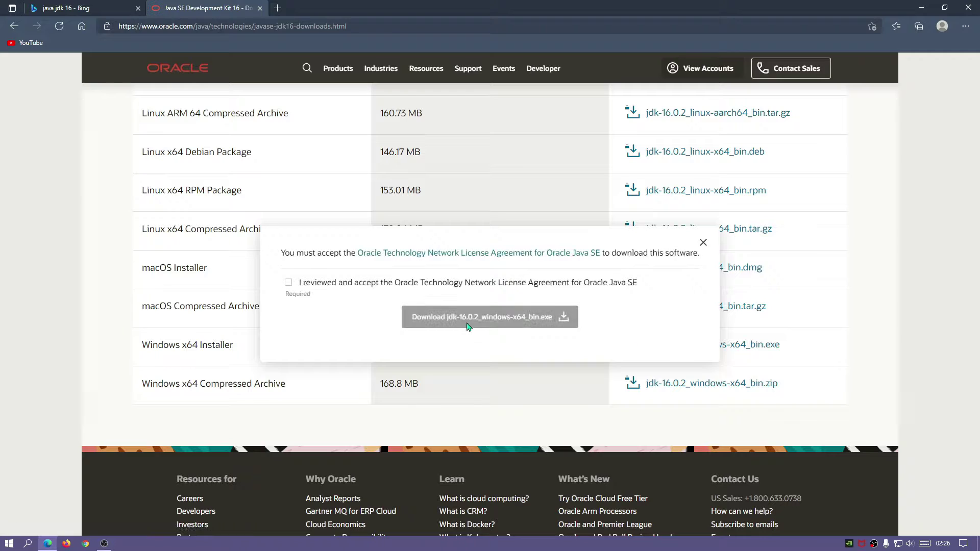
{"action": "left_click", "coordinate": [288, 283]}
{"action": "left_click", "coordinate": [486, 323]}
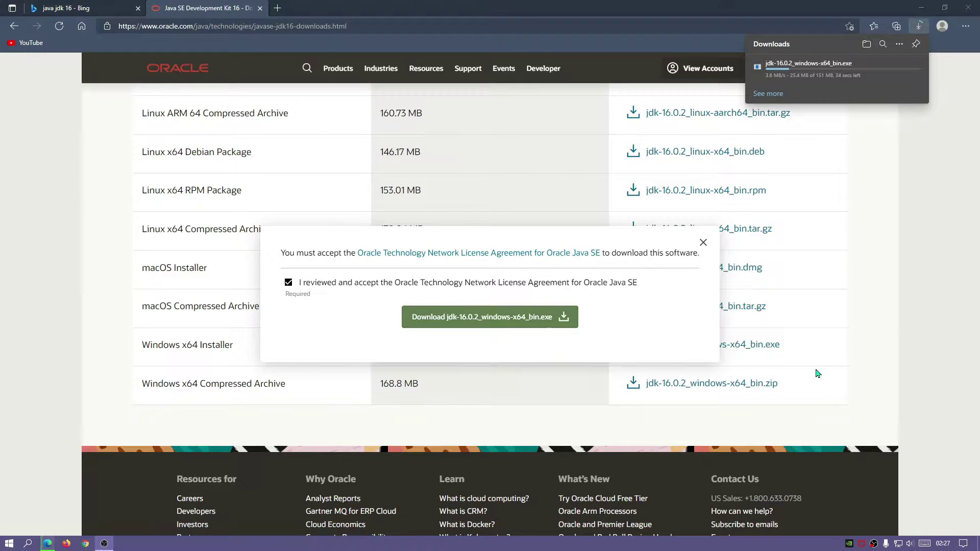
{"action": "left_click", "coordinate": [704, 243]}
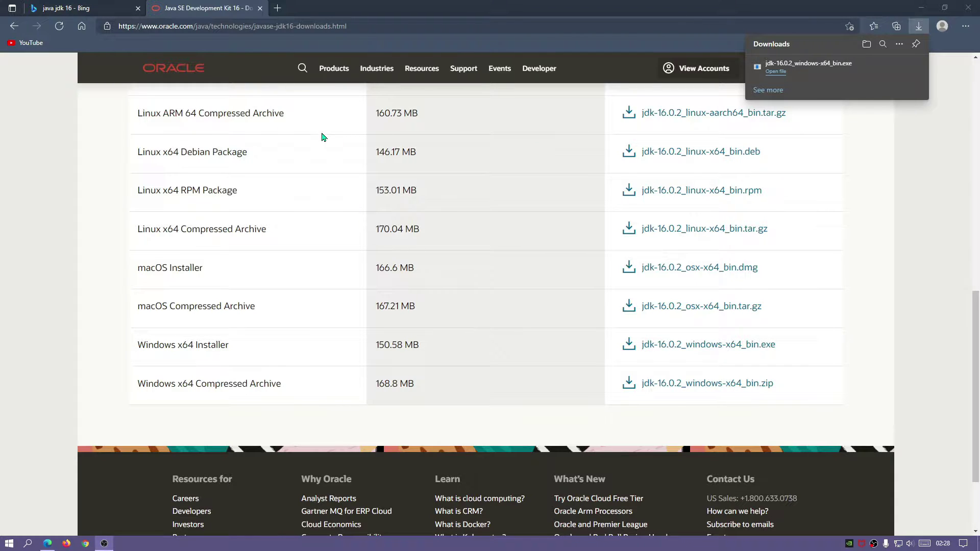
{"action": "key", "text": "ctrl+w"}
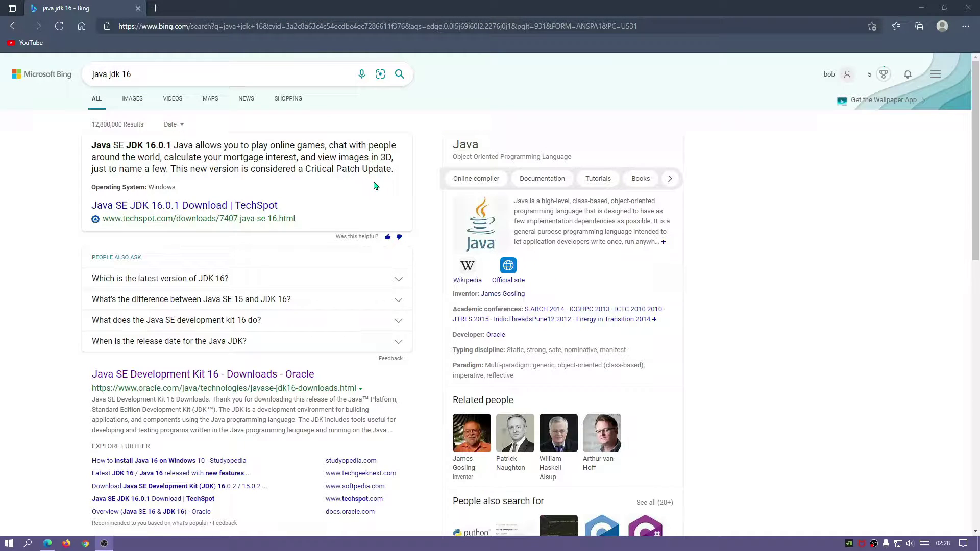
Search 'optifine minecraft' and go to the official OptiFine Downloads page.
{"action": "left_click", "coordinate": [348, 31]}
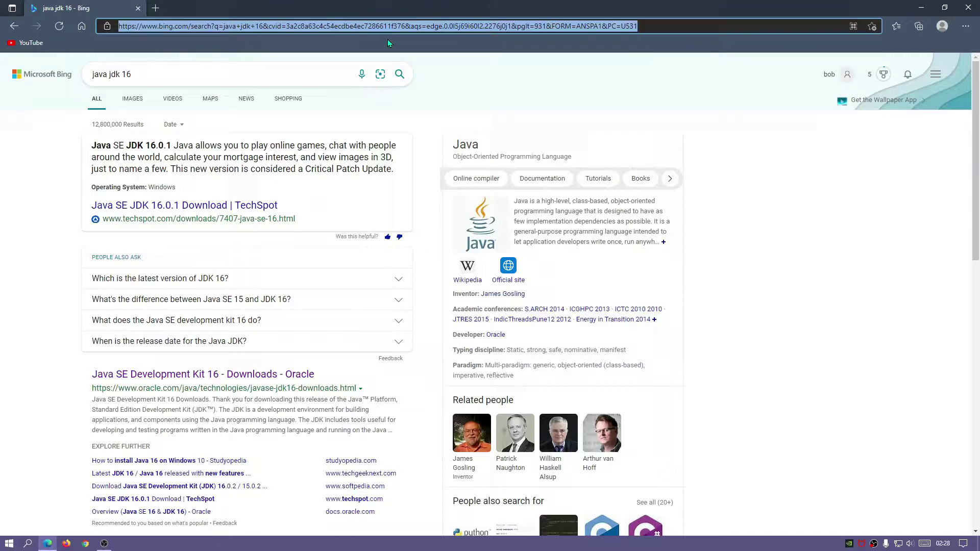
{"action": "type", "text": "optifine minecraft"}
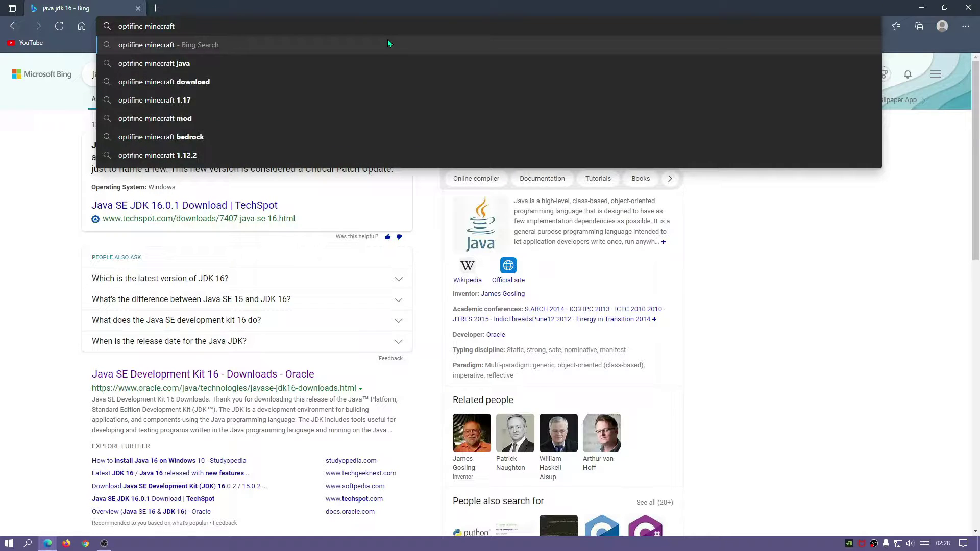
{"action": "key", "text": "Return"}
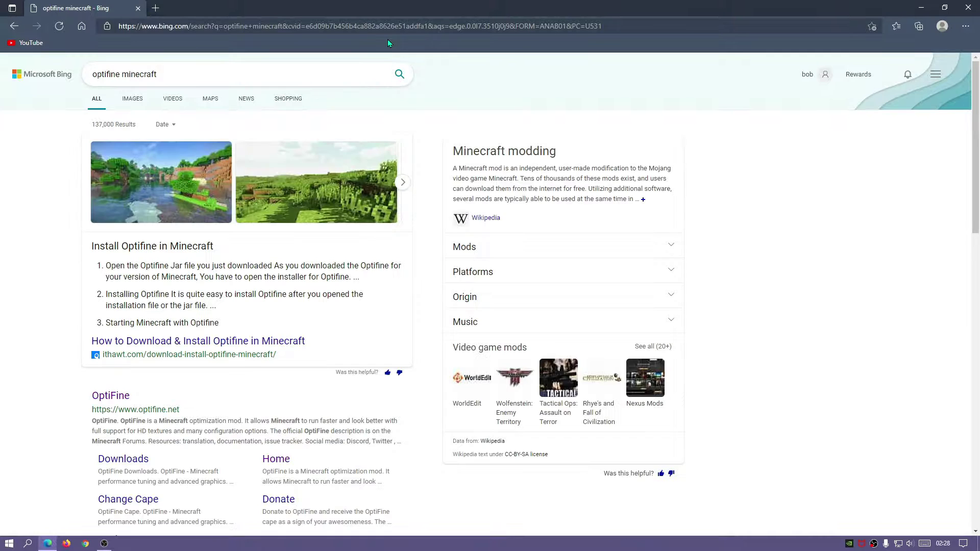
{"action": "scroll", "coordinate": [324, 229], "scroll_direction": "down", "scroll_amount": 5}
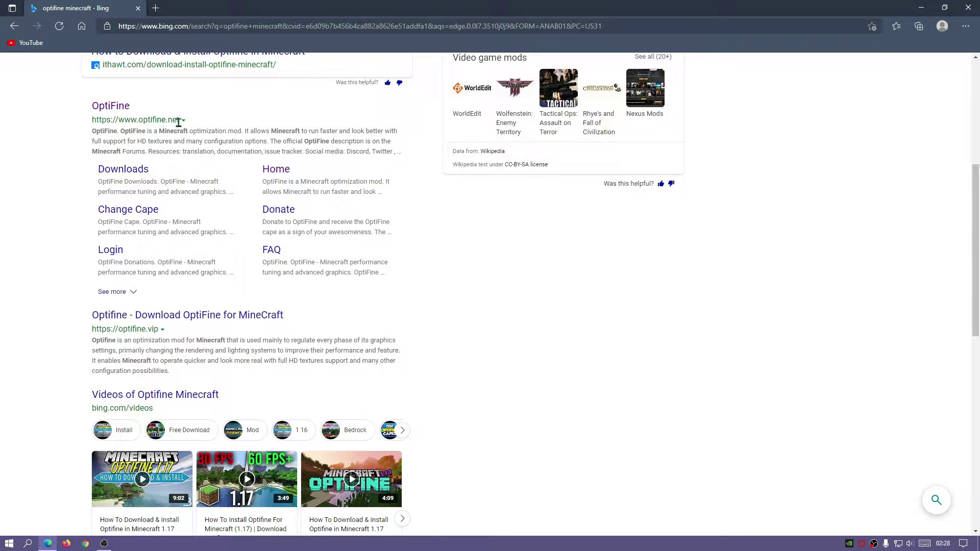
{"action": "left_click", "coordinate": [110, 106]}
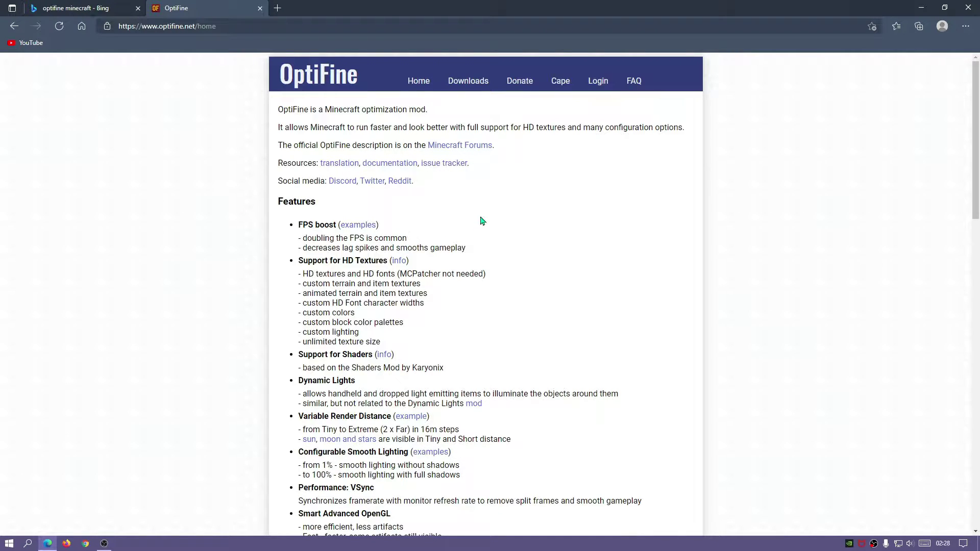
{"action": "left_click", "coordinate": [470, 84]}
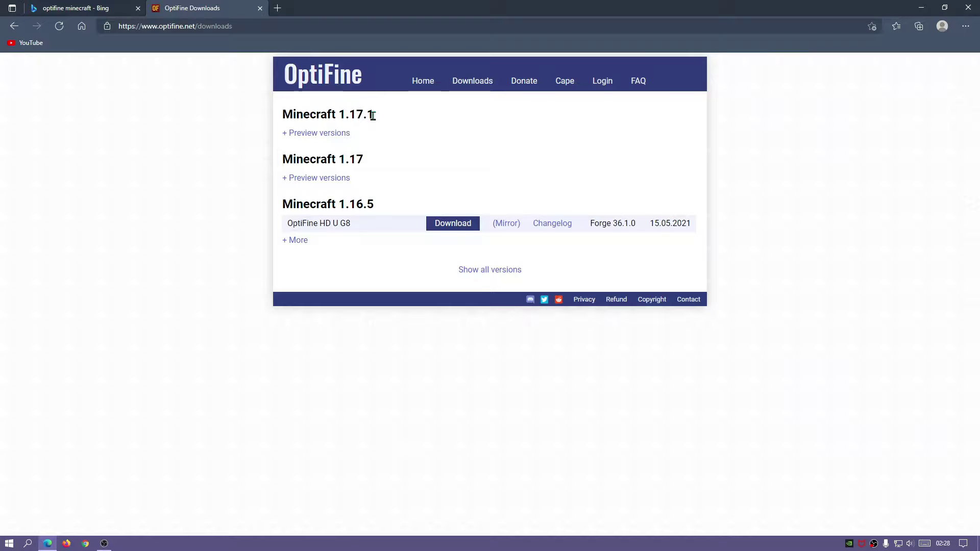
Expand the 1.17.1 preview versions and read the pre32 changelog, including its Forge note.
{"action": "left_click_drag", "start_coordinate": [374, 116], "coordinate": [339, 116]}
{"action": "left_click", "coordinate": [339, 116]}
{"action": "left_click", "coordinate": [300, 139]}
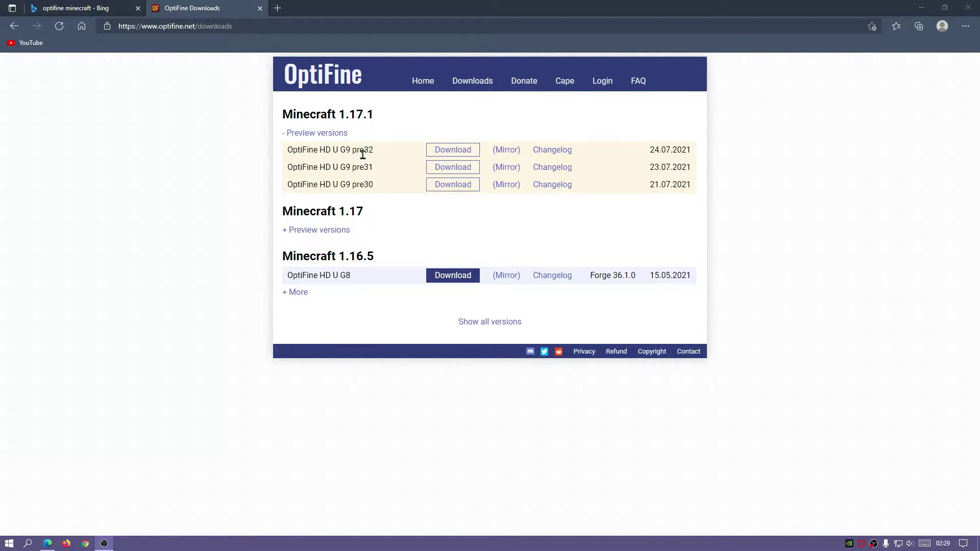
{"action": "left_click_drag", "start_coordinate": [375, 151], "coordinate": [364, 151]}
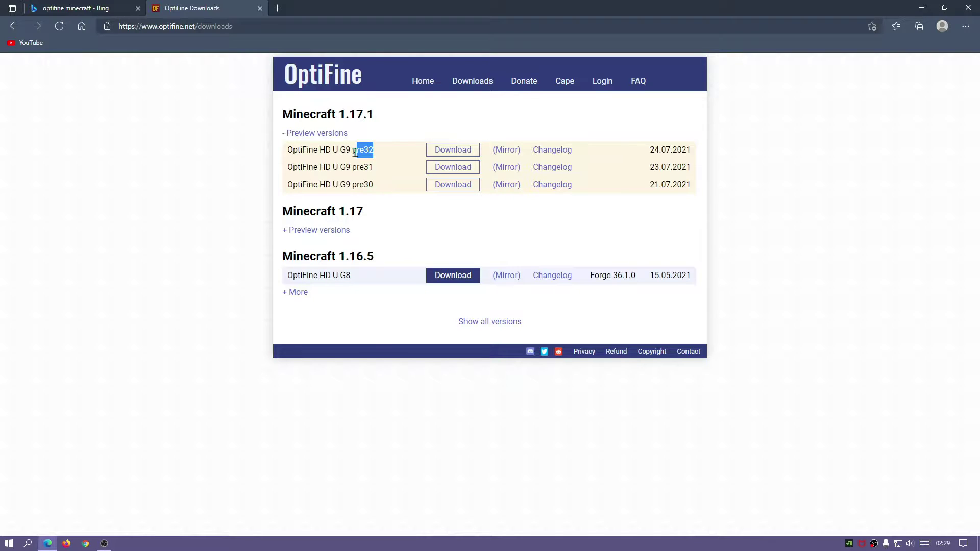
{"action": "left_click", "coordinate": [554, 151]}
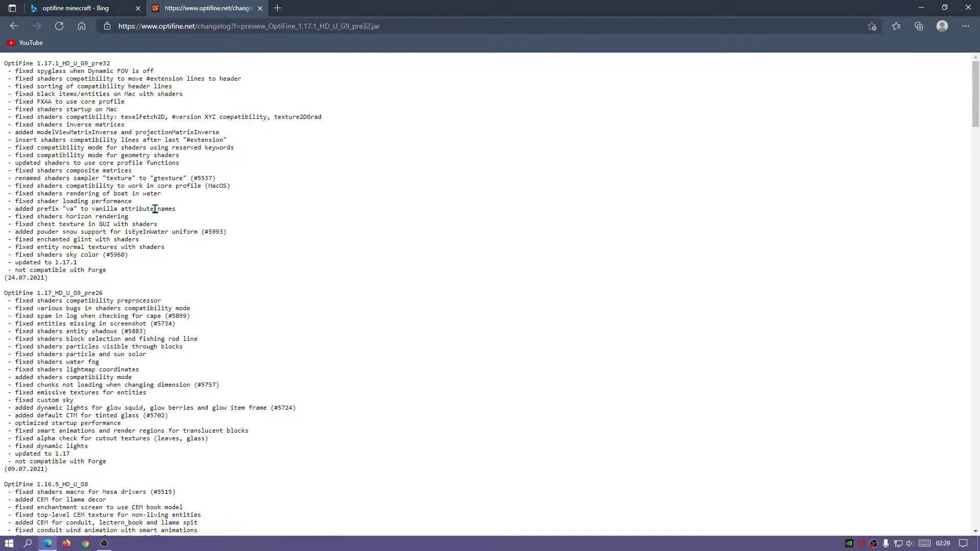
{"action": "left_click_drag", "start_coordinate": [94, 273], "coordinate": [21, 270]}
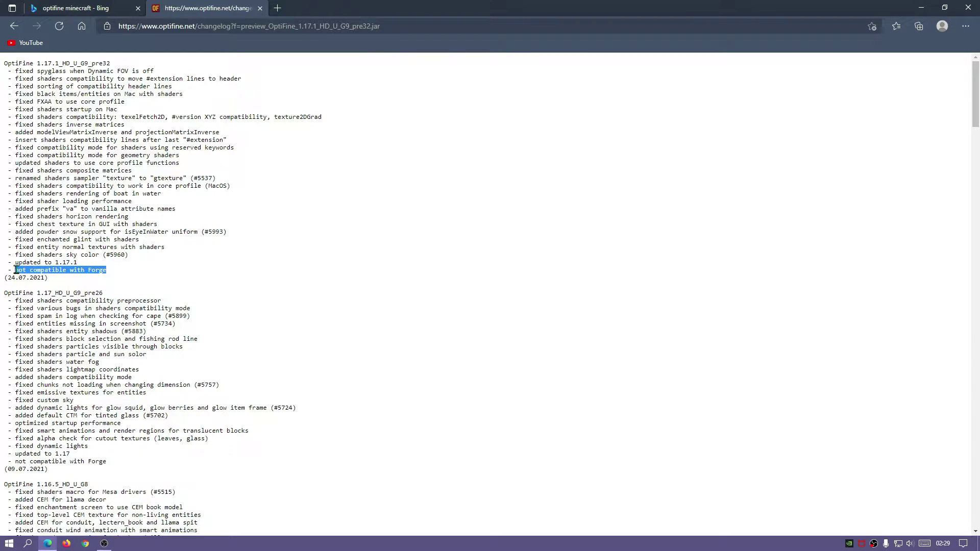
{"action": "left_click_drag", "start_coordinate": [141, 267], "coordinate": [16, 73]}
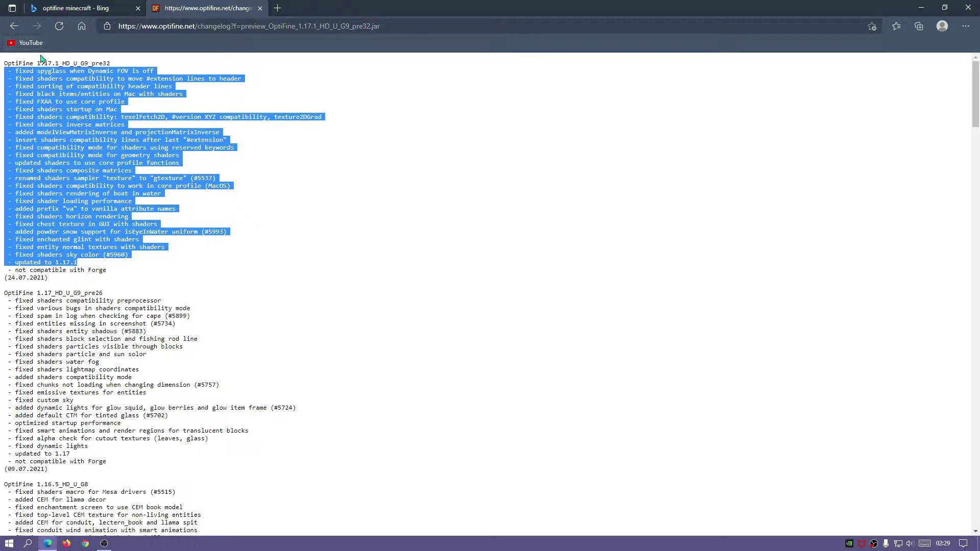
Download preview_OptiFine_1.17.1_HD_U_G9_pre32.jar and close the ad tab that opens.
{"action": "left_click", "coordinate": [13, 26]}
{"action": "left_click", "coordinate": [338, 134]}
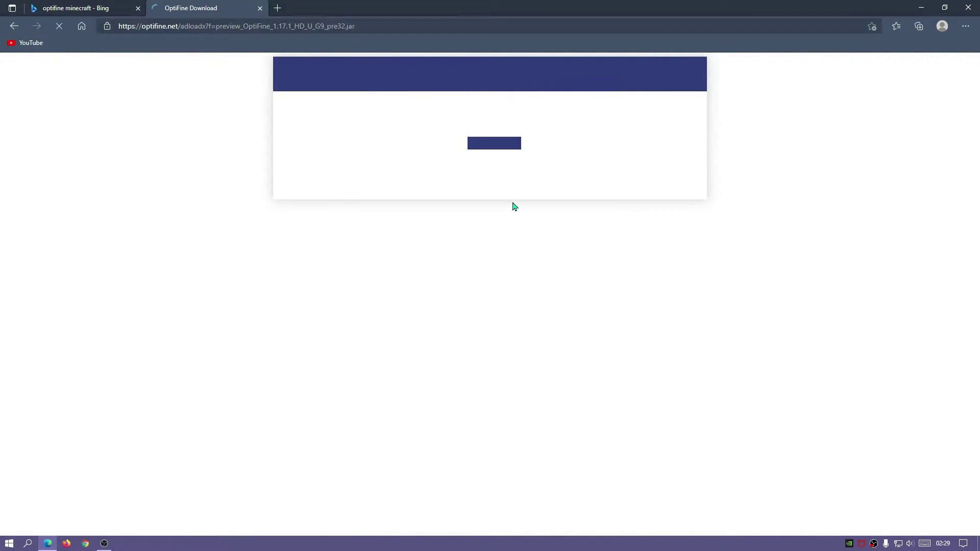
{"action": "left_click", "coordinate": [493, 153]}
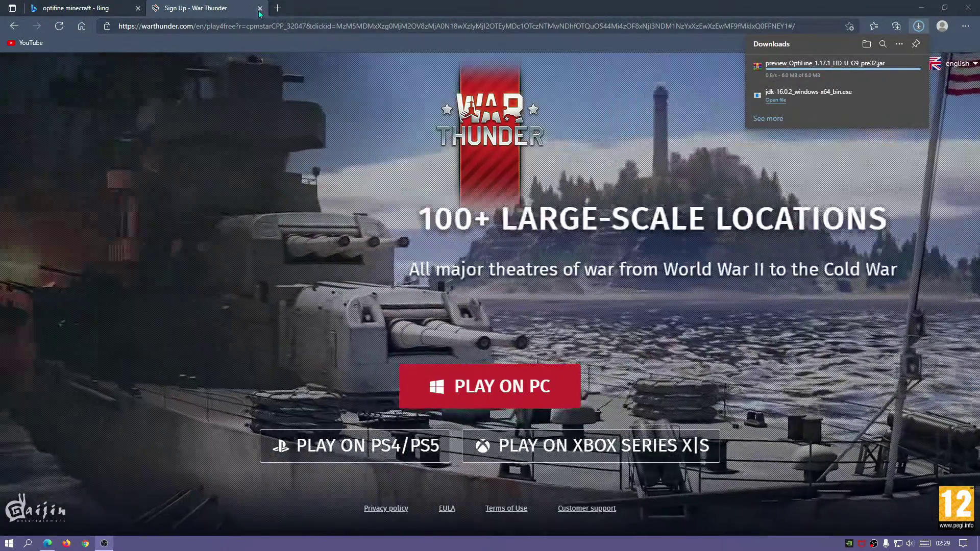
{"action": "left_click", "coordinate": [260, 11]}
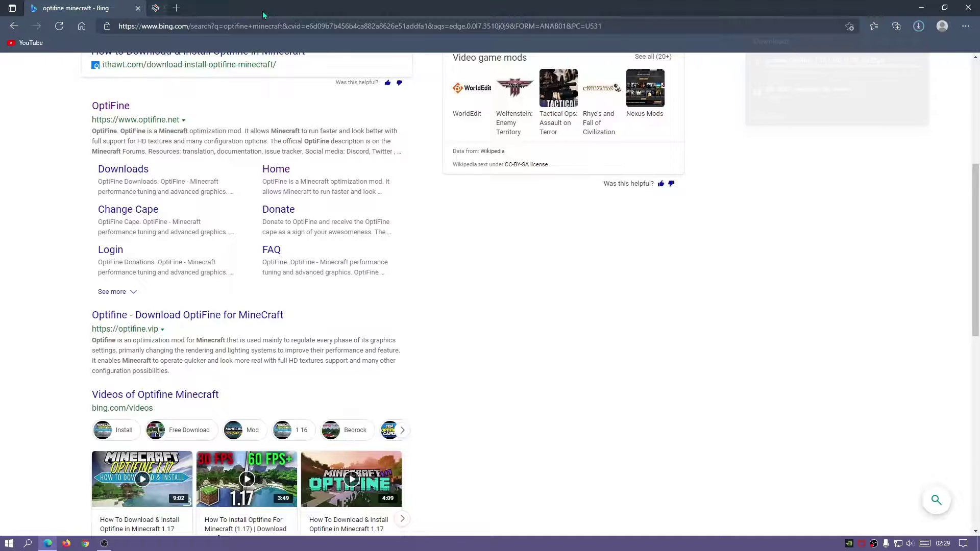
Search 'iris shaders', download Iris-Installer-1.1.1.jar from irisshaders.net, and close its tab.
{"action": "left_click", "coordinate": [229, 31]}
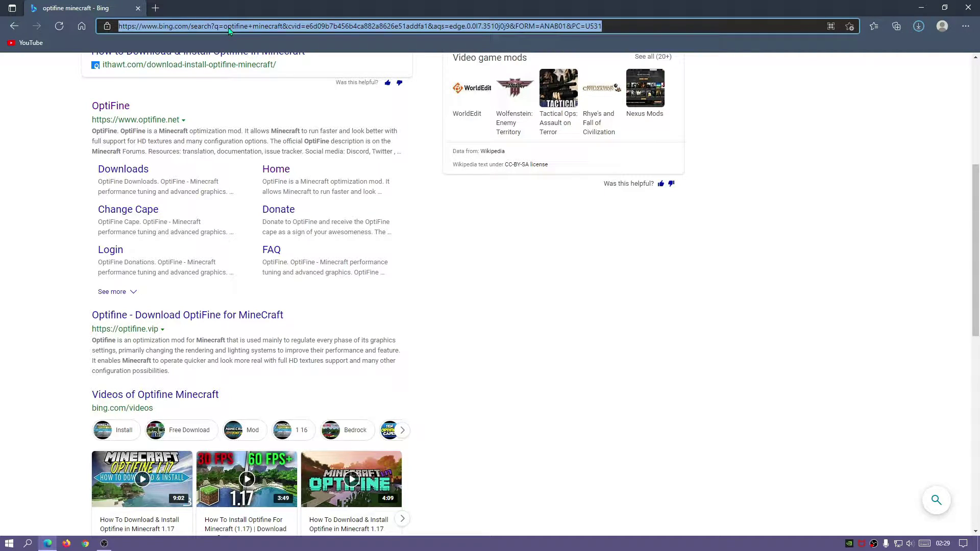
{"action": "type", "text": "ir"}
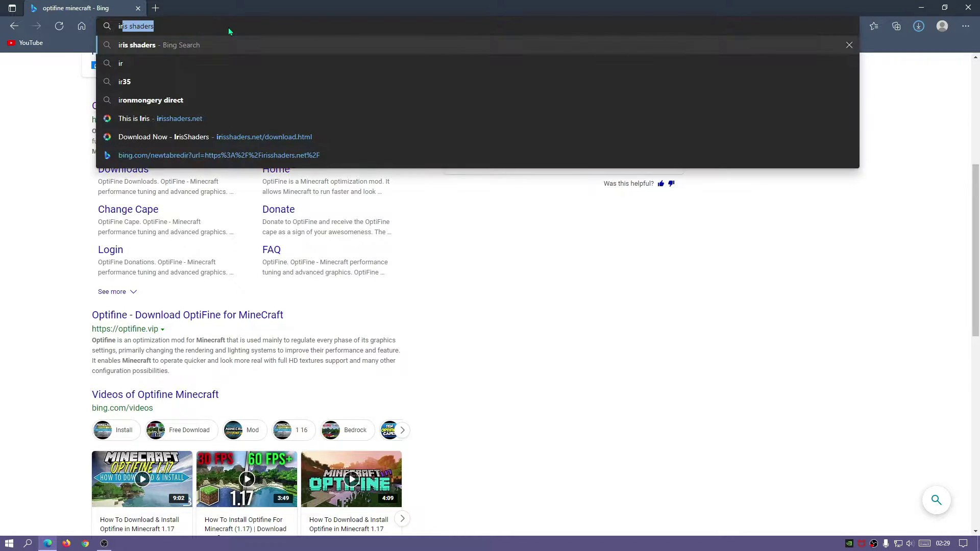
{"action": "type", "text": "is shaders"}
{"action": "key", "text": "Return"}
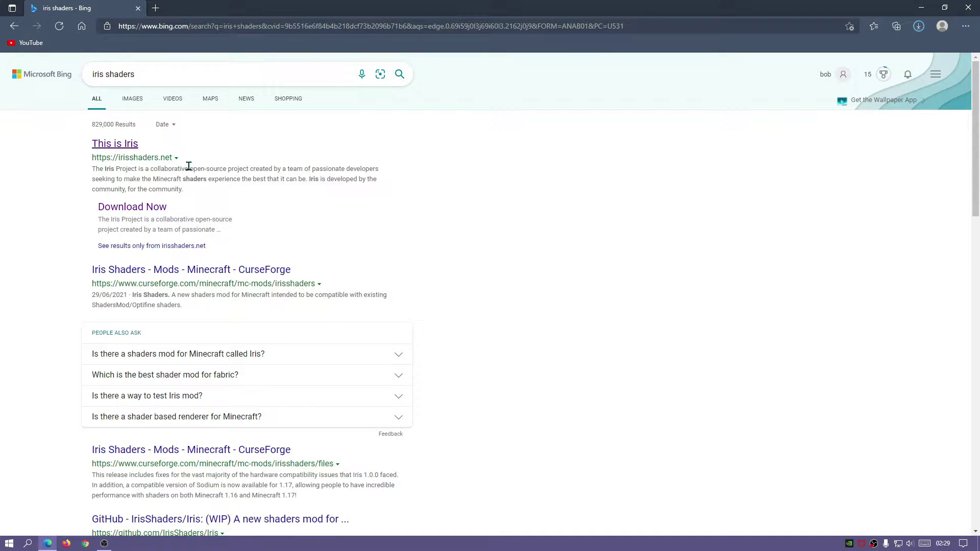
{"action": "left_click", "coordinate": [133, 147]}
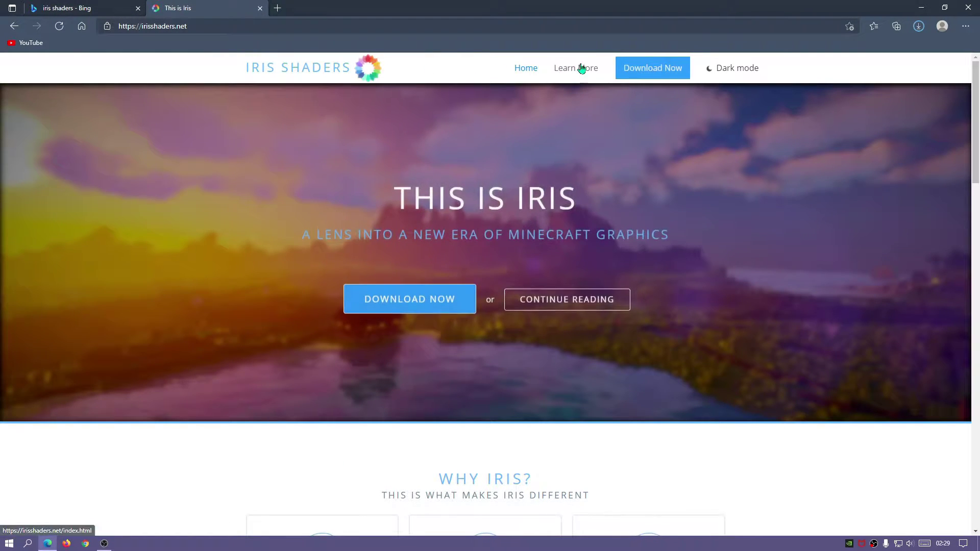
{"action": "left_click", "coordinate": [638, 68]}
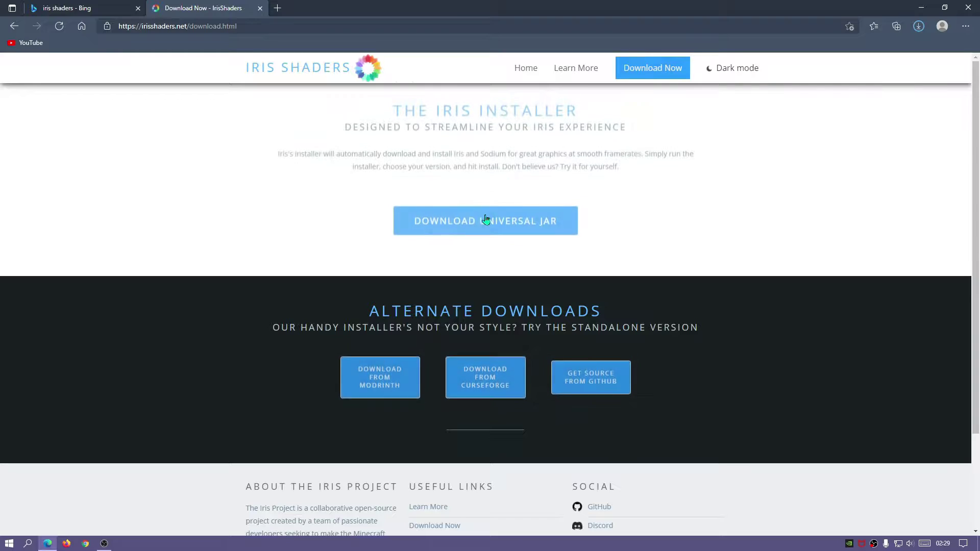
{"action": "left_click", "coordinate": [491, 232]}
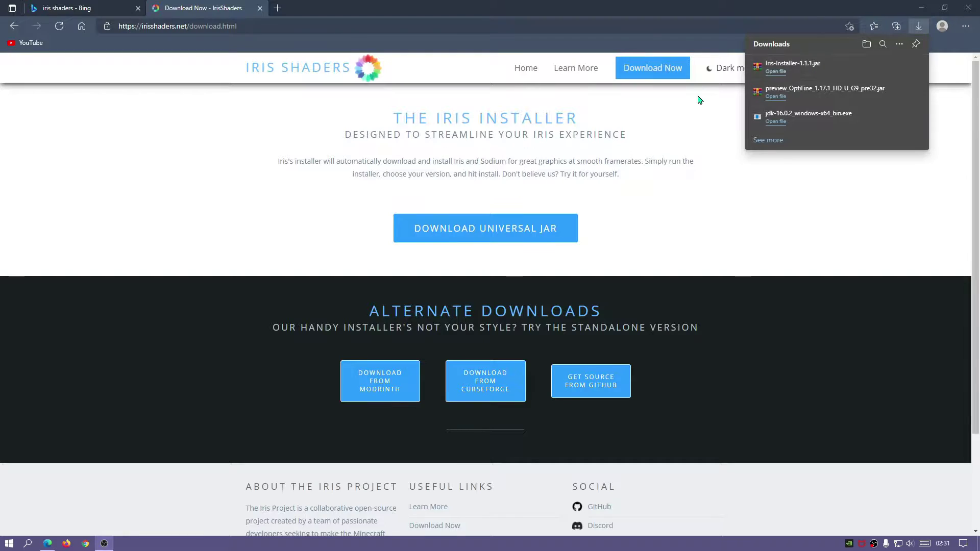
{"action": "left_click", "coordinate": [260, 8]}
{"action": "left_click", "coordinate": [254, 27]}
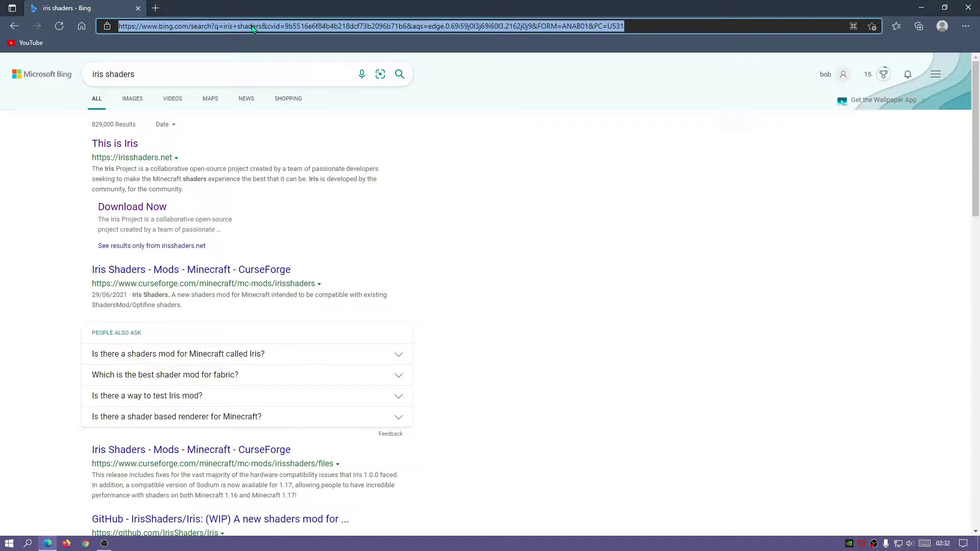
Search Bing for 'kuda shaders 6.1 legacy' and scan the results.
{"action": "type", "text": "kuda shaders "}
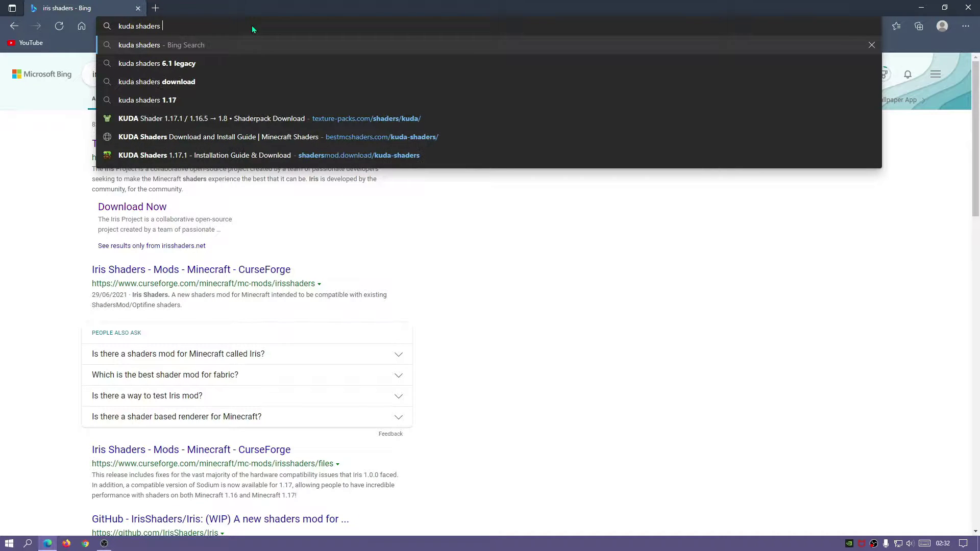
{"action": "type", "text": "6.1"}
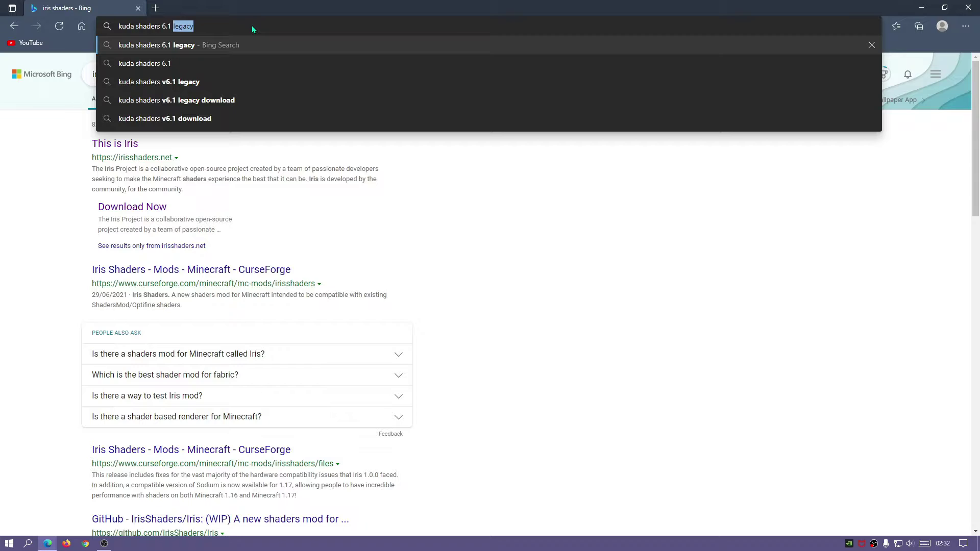
{"action": "key", "text": "Right"}
{"action": "key", "text": "Return"}
{"action": "scroll", "coordinate": [417, 230], "scroll_direction": "down", "scroll_amount": 6}
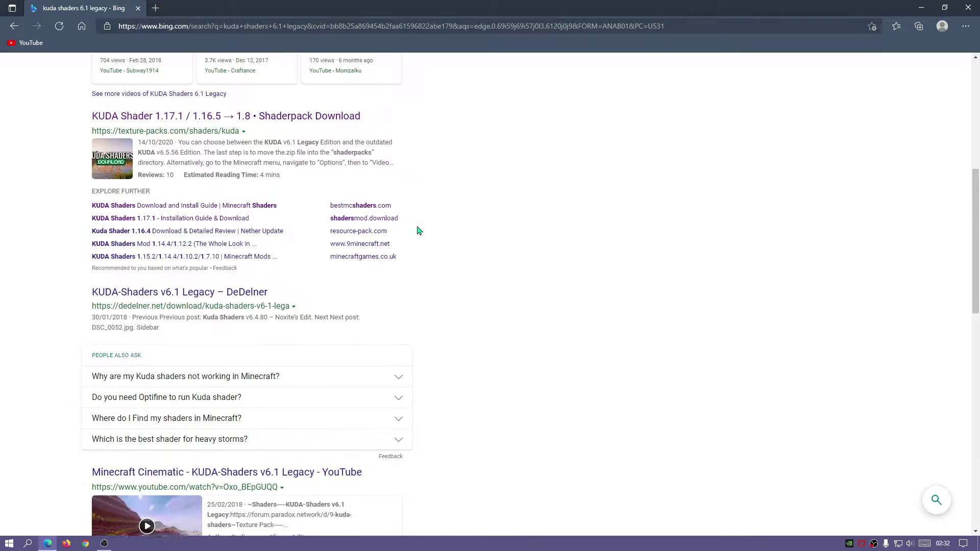
{"action": "scroll", "coordinate": [382, 284], "scroll_direction": "up", "scroll_amount": 2}
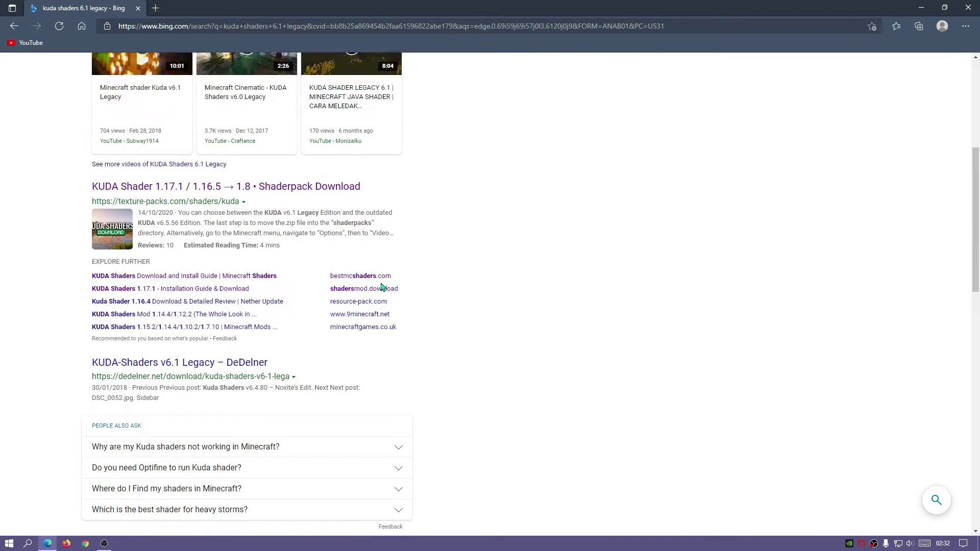
{"action": "scroll", "coordinate": [391, 288], "scroll_direction": "down", "scroll_amount": 8}
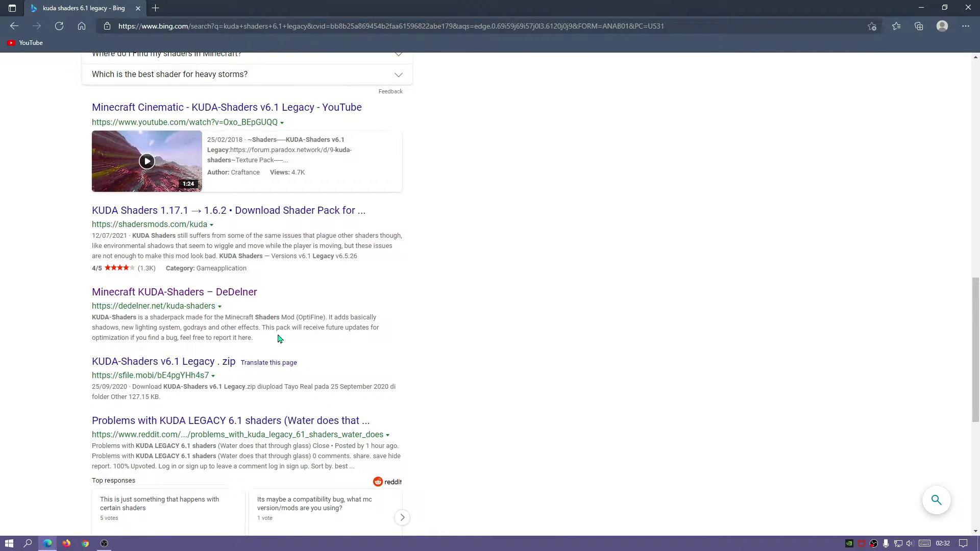
{"action": "scroll", "coordinate": [265, 343], "scroll_direction": "up", "scroll_amount": 8}
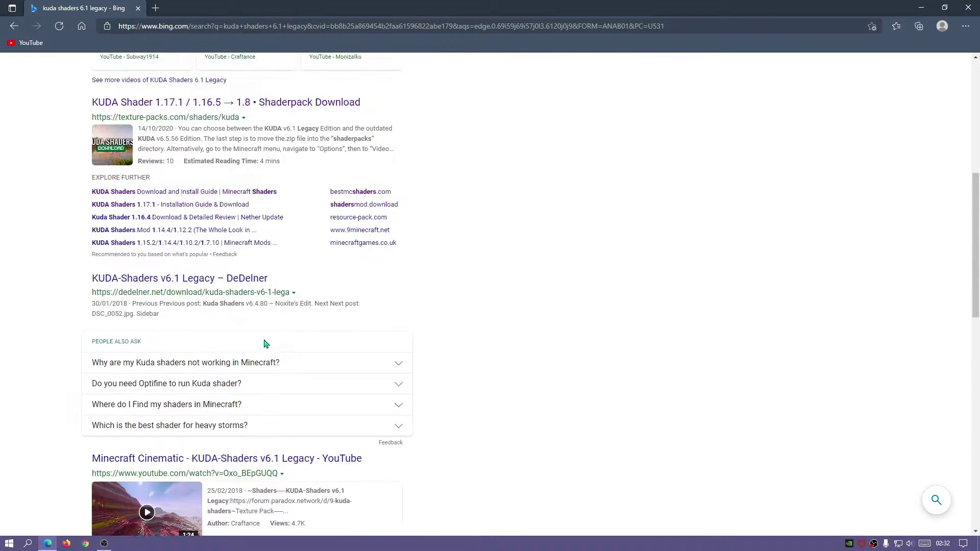
Open texture-packs.com's KUDA Shader page and scroll to the v6.1 Legacy download box.
{"action": "left_click", "coordinate": [160, 188]}
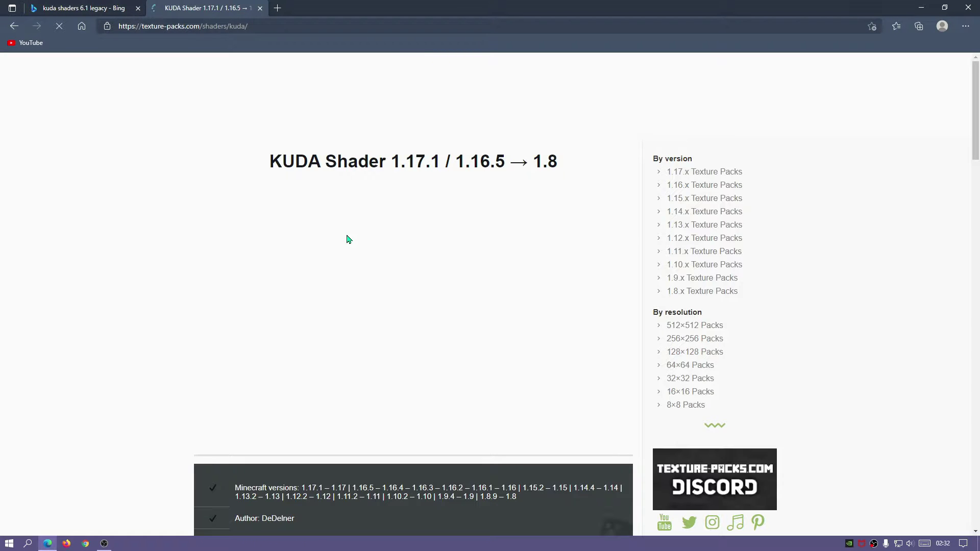
{"action": "scroll", "coordinate": [368, 264], "scroll_direction": "down", "scroll_amount": 20}
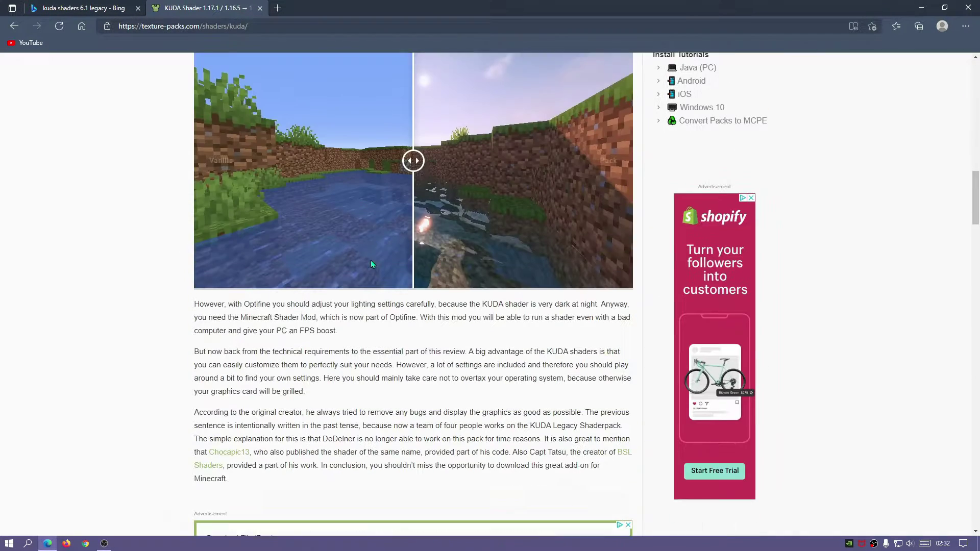
{"action": "scroll", "coordinate": [371, 264], "scroll_direction": "down", "scroll_amount": 4}
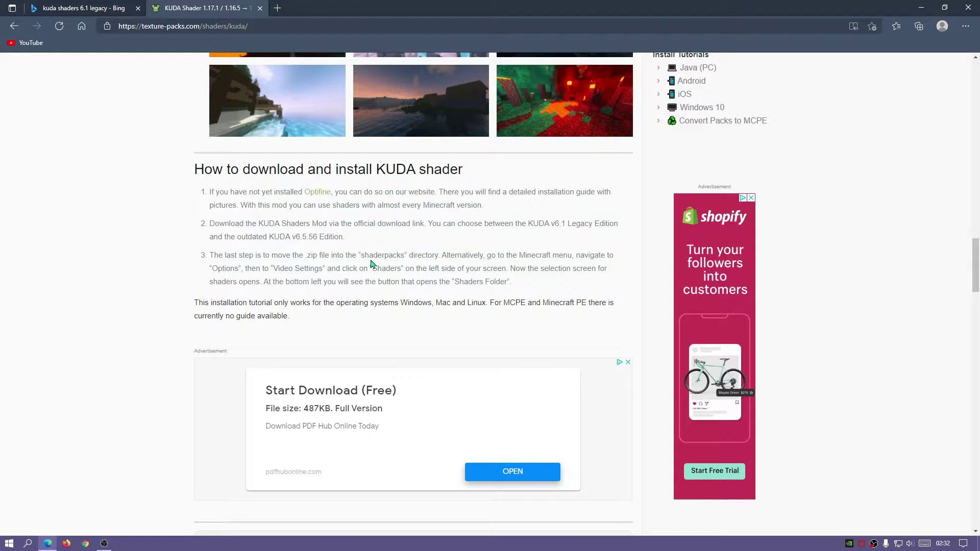
{"action": "scroll", "coordinate": [378, 256], "scroll_direction": "down", "scroll_amount": 10}
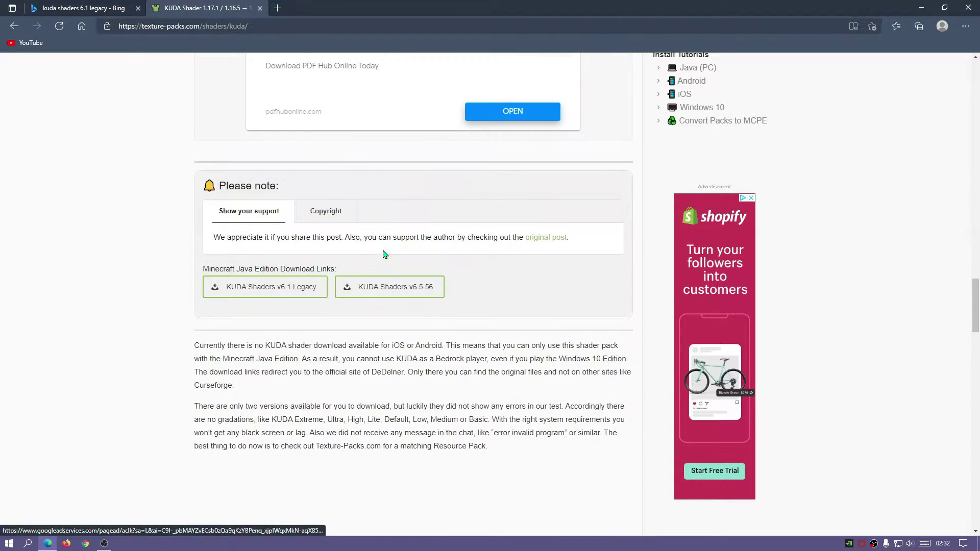
{"action": "scroll", "coordinate": [398, 220], "scroll_direction": "up", "scroll_amount": 1}
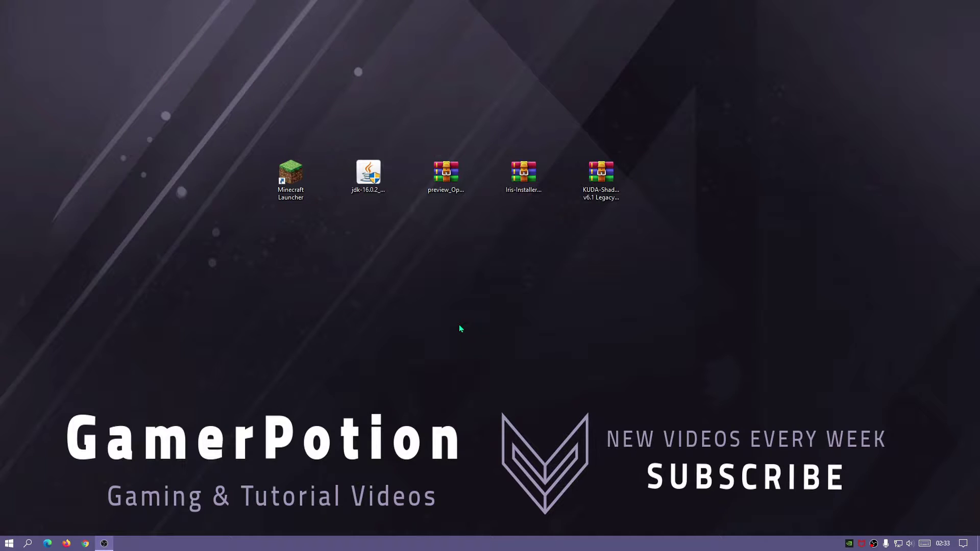
Reinstall JDK 16.0.2 (64-bit) and move its installer icon to the desktop's top-left.
{"action": "left_click", "coordinate": [386, 203]}
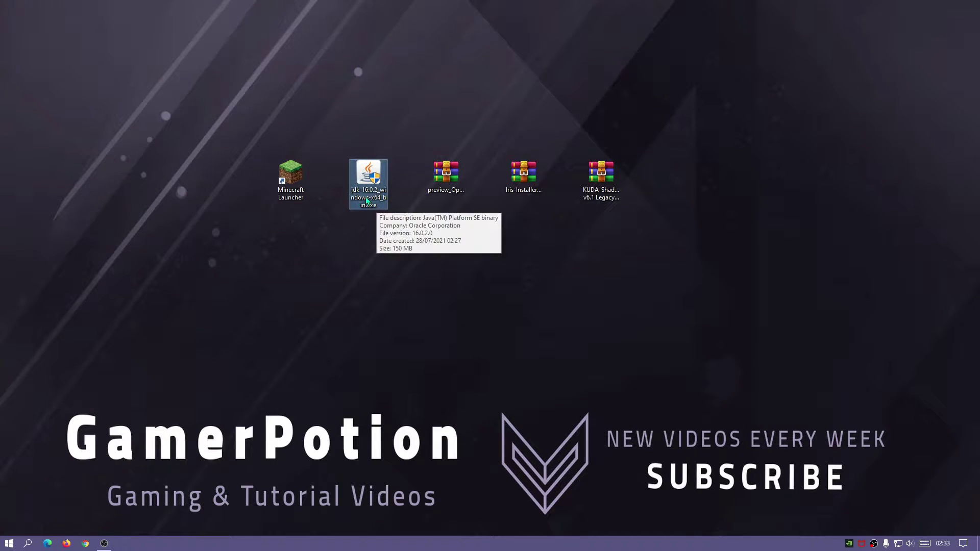
{"action": "double_click", "coordinate": [374, 178]}
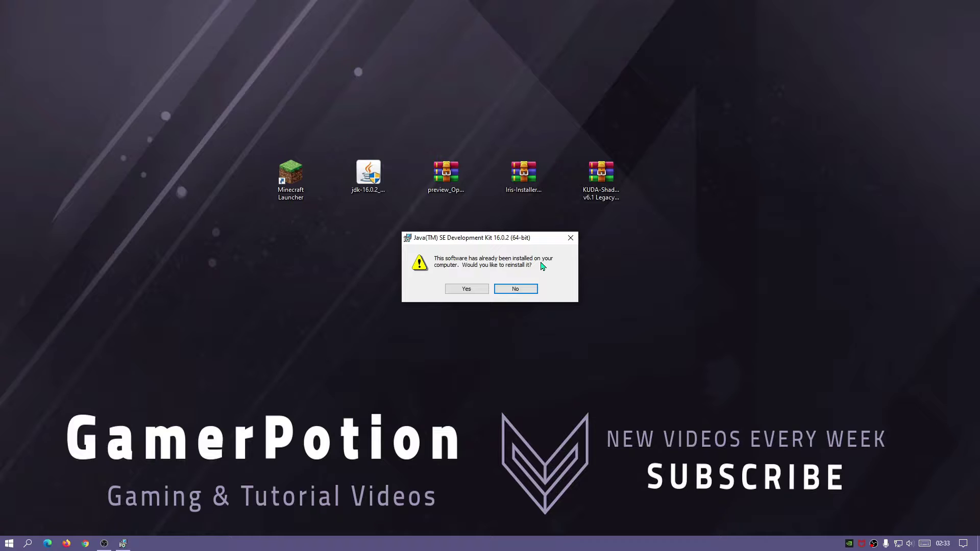
{"action": "left_click", "coordinate": [467, 290]}
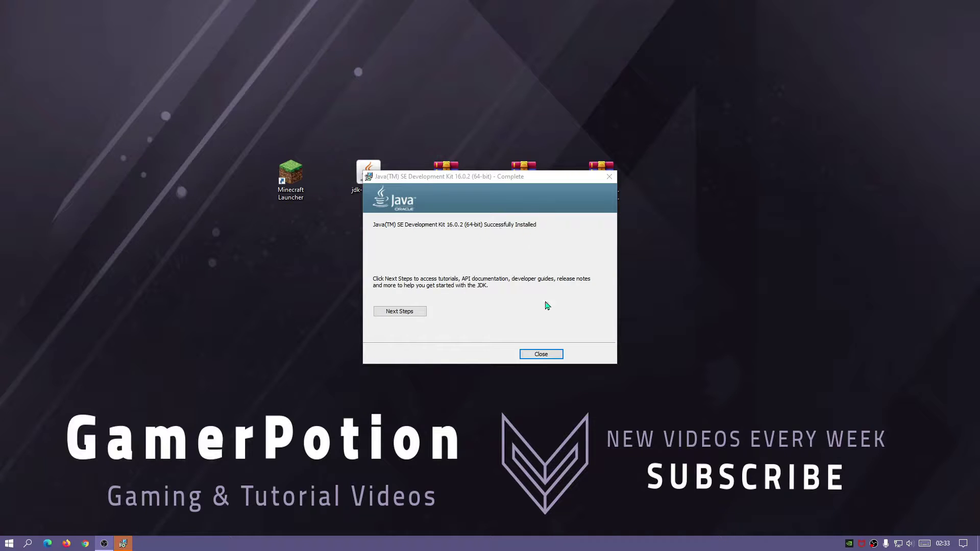
{"action": "left_click", "coordinate": [542, 356]}
{"action": "left_click_drag", "start_coordinate": [370, 175], "coordinate": [214, 71]}
{"action": "left_click", "coordinate": [444, 186]}
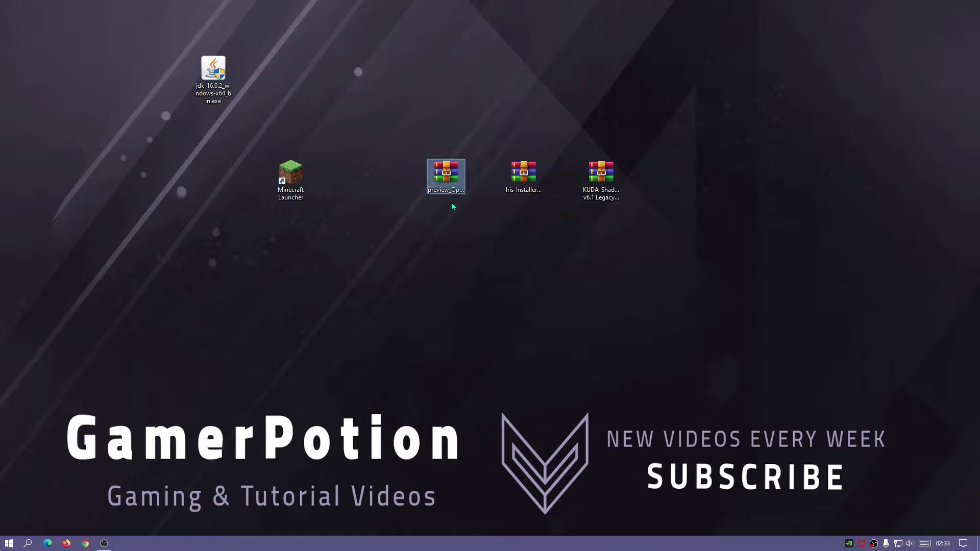